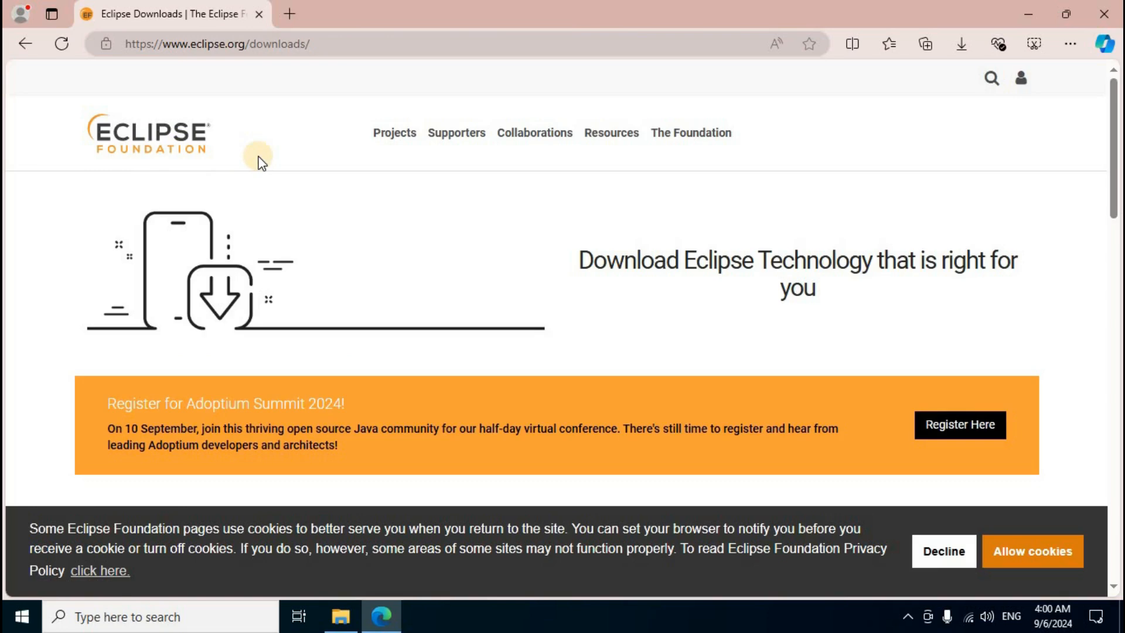
# Download the x86_64 Eclipse installer, eclipse-inst-jre-win64.exe, from the Eclipse downloads page using the suggested mirror
pyautogui.scroll(-5, 201, 293)
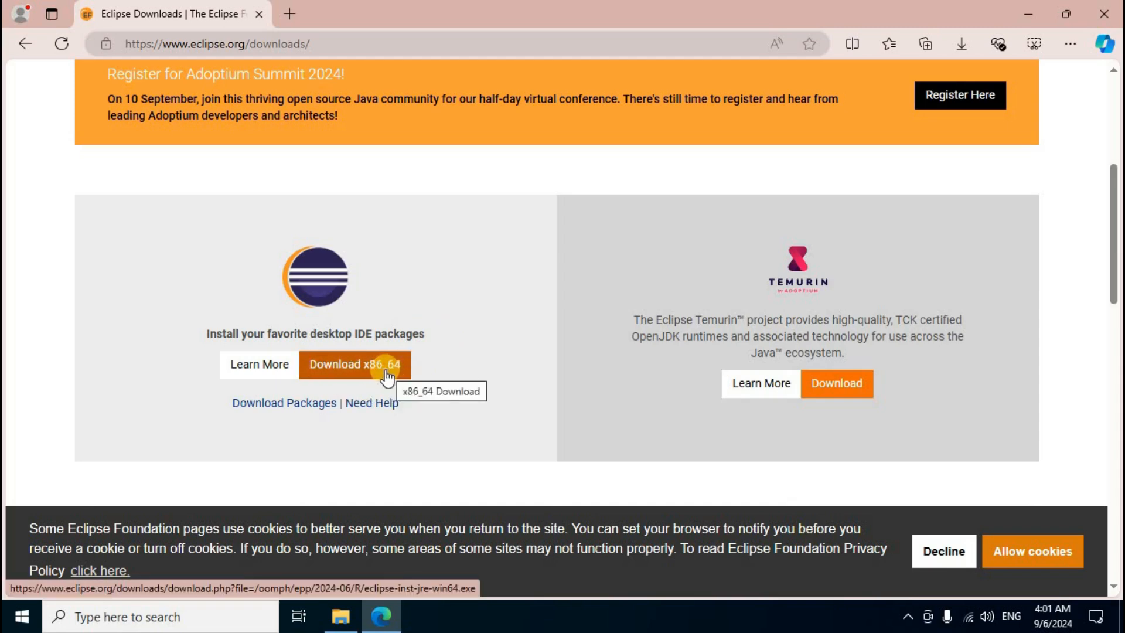
pyautogui.click(347, 377)
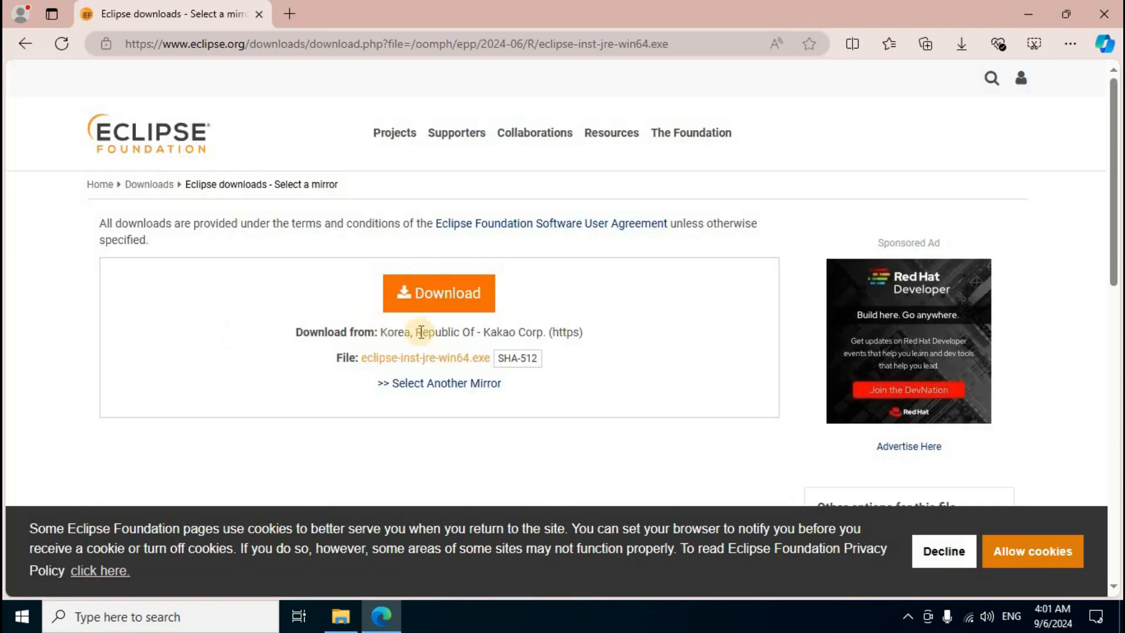
pyautogui.click(460, 306)
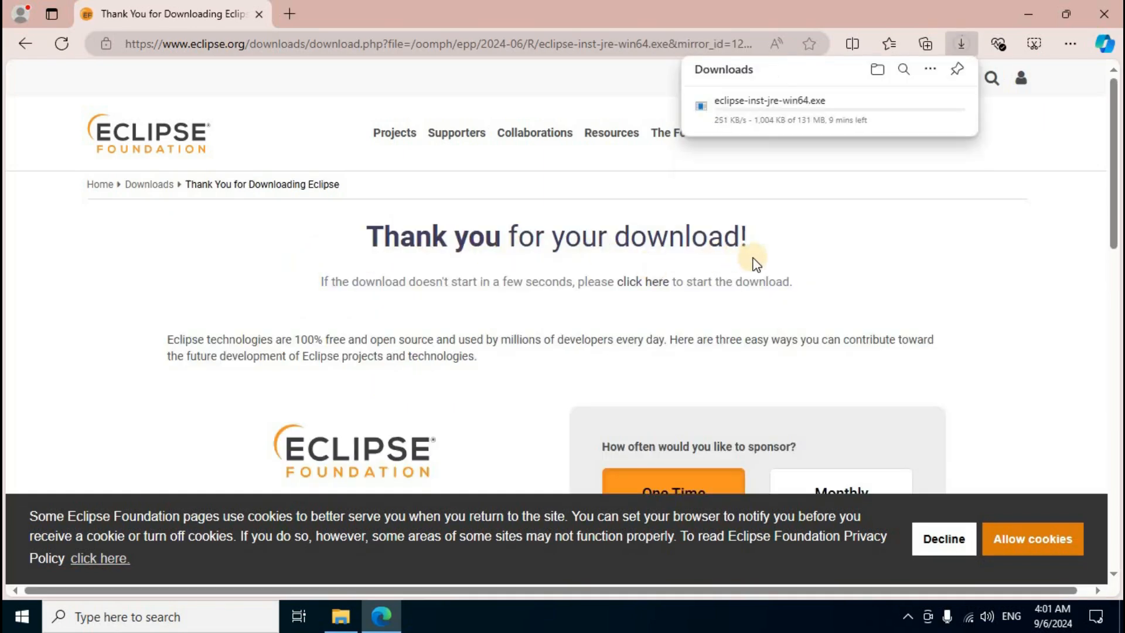
pyautogui.scroll(-1, 750, 258)
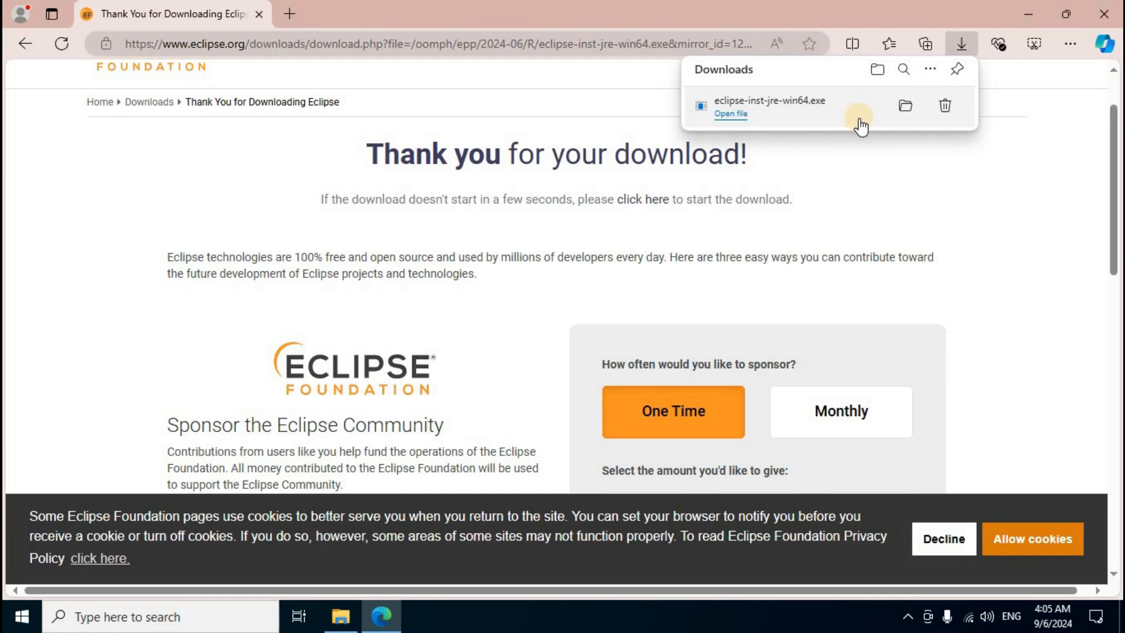
# Run the downloaded eclipse-inst-jre-win64 installer from the Downloads folder and allow it through the security warning
pyautogui.click(1029, 14)
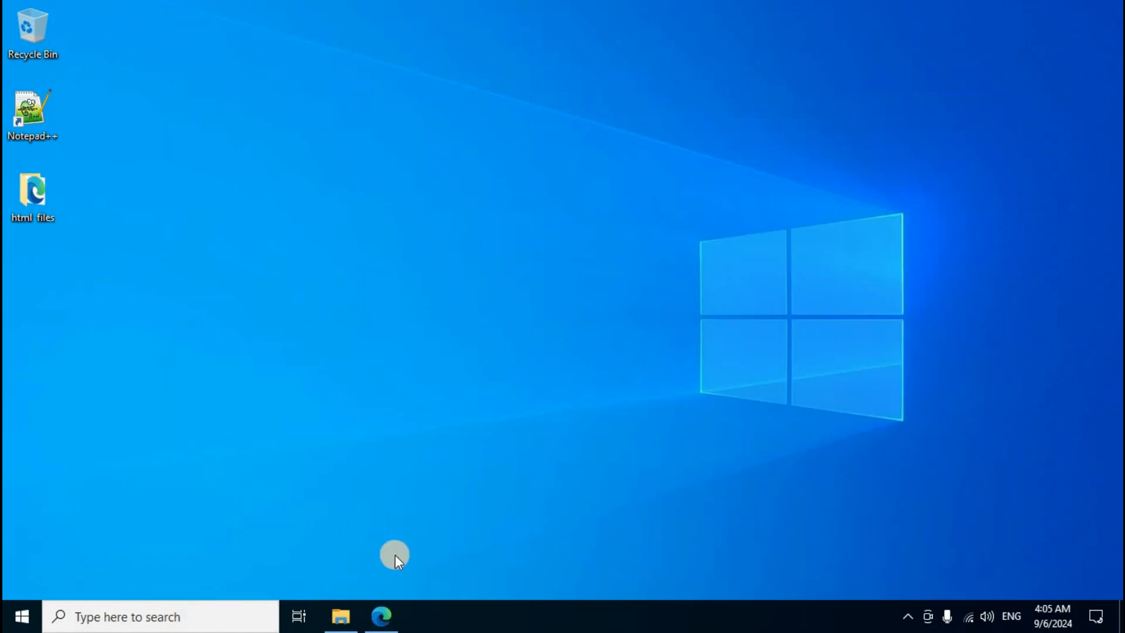
pyautogui.click(346, 618)
pyautogui.click(73, 208)
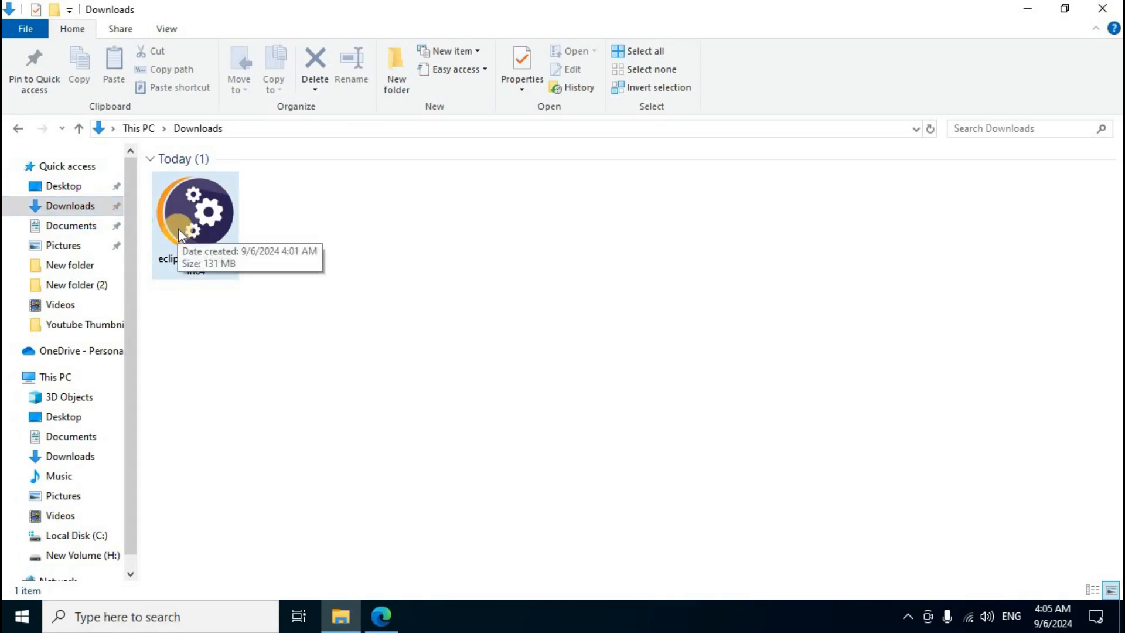
pyautogui.rightClick(222, 197)
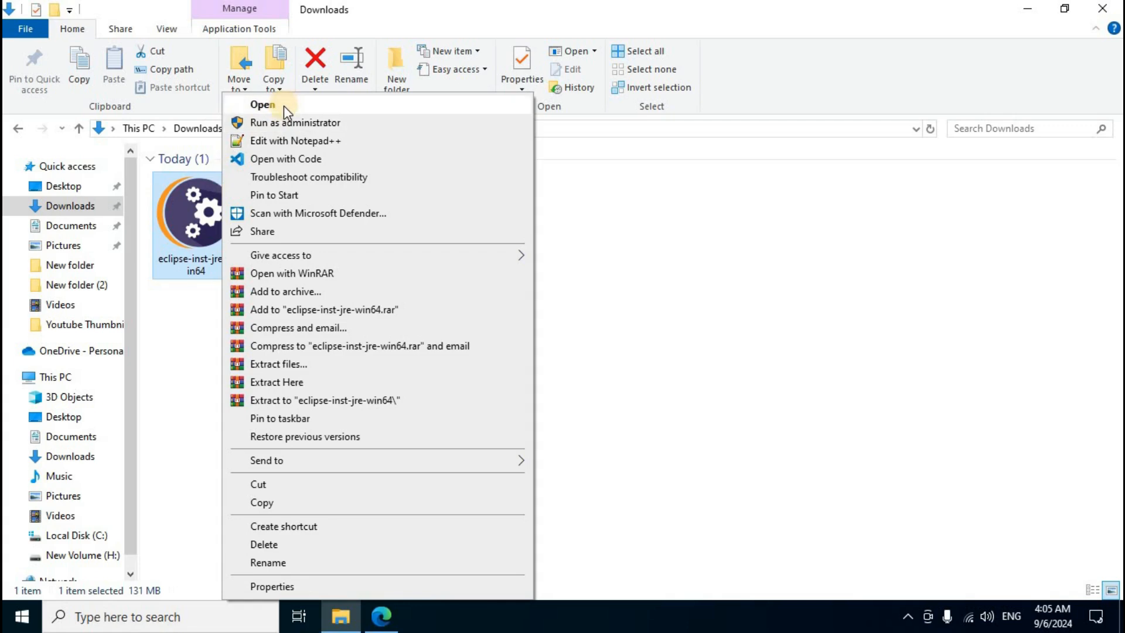
pyautogui.click(283, 105)
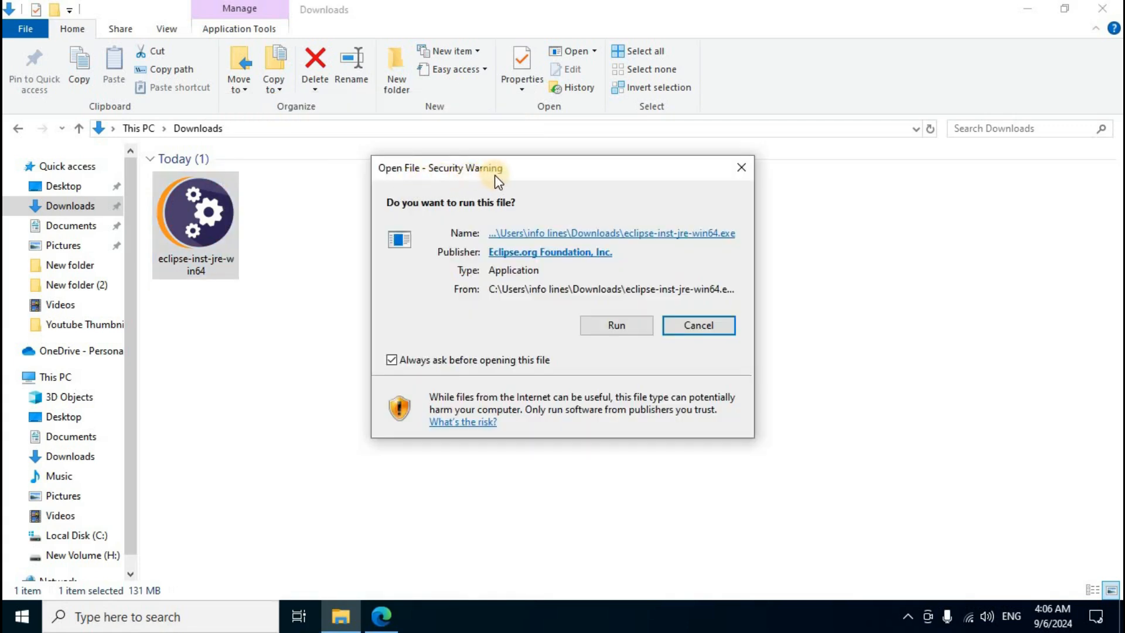
pyautogui.click(624, 332)
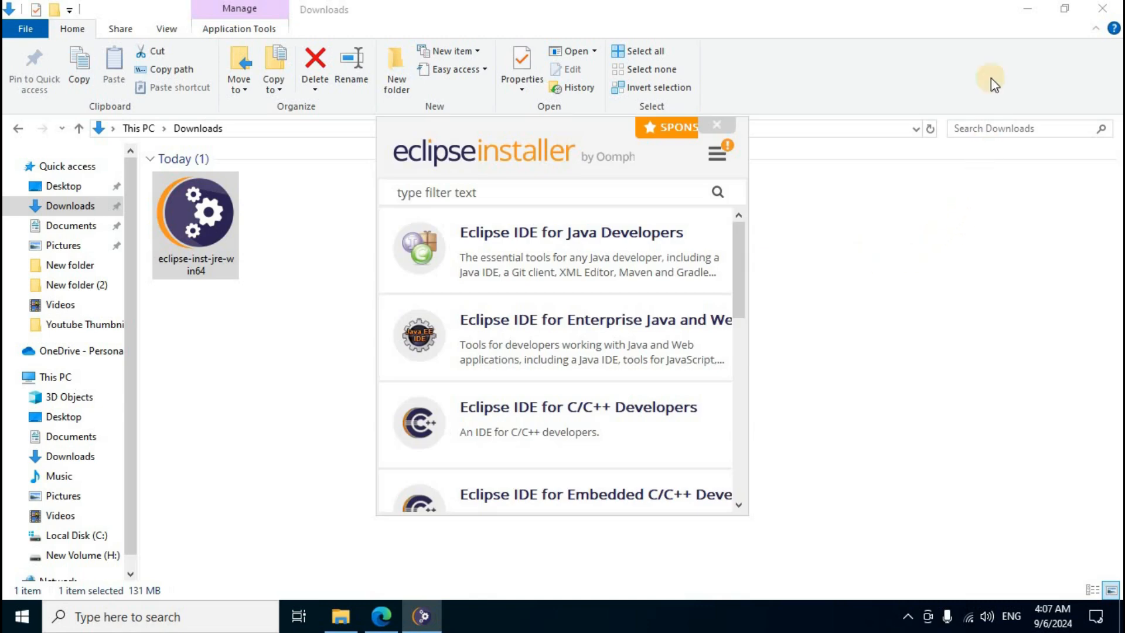
# Install Eclipse IDE for Java Developers with the default Java VM, folder and shortcut options, accepting the Software User Agreement
pyautogui.click(1022, 11)
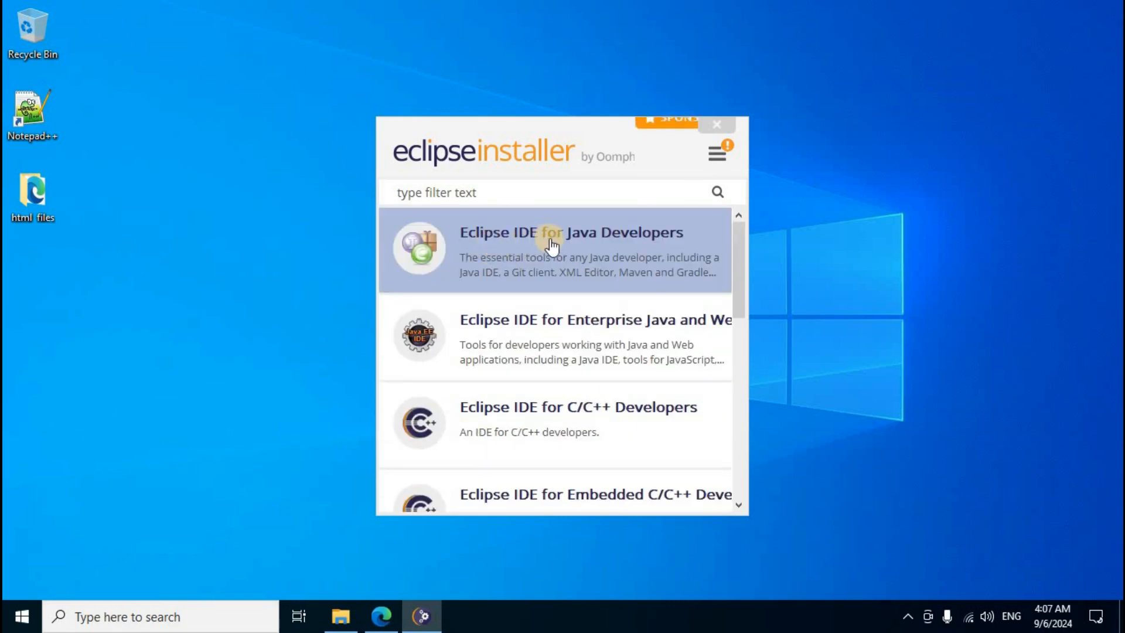
pyautogui.click(645, 249)
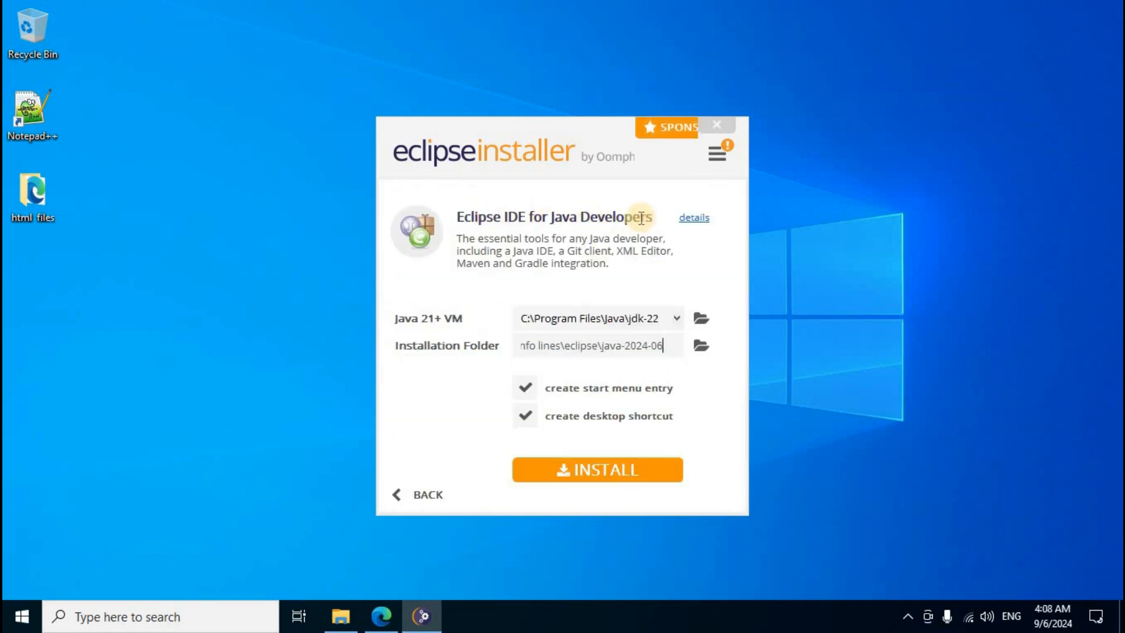
pyautogui.moveTo(427, 326)
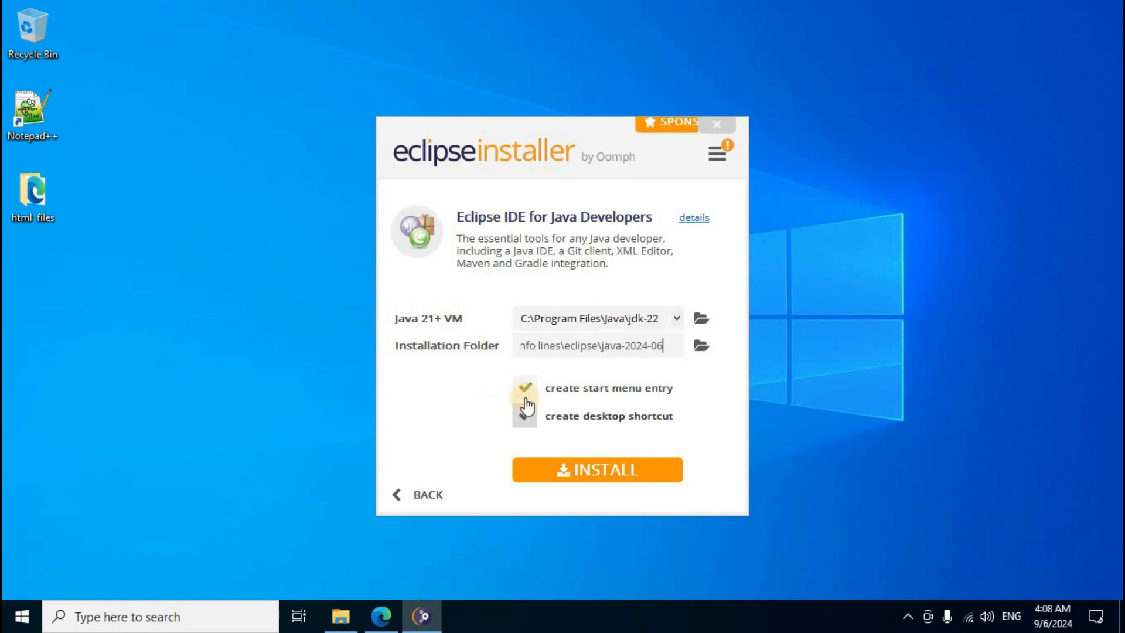
pyautogui.click(605, 471)
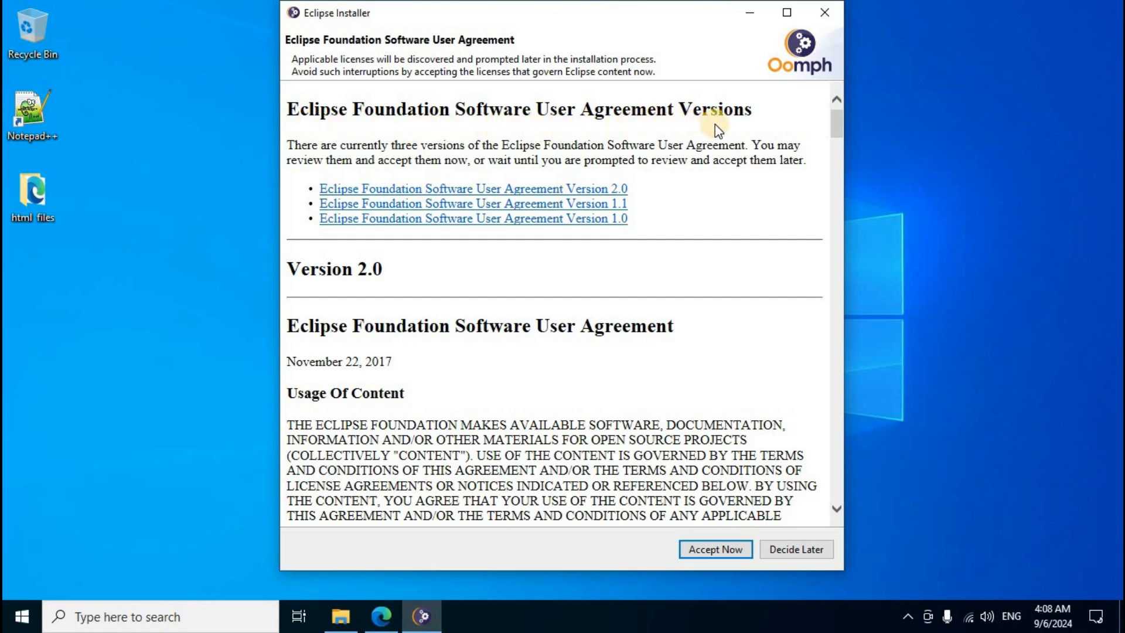
pyautogui.click(718, 553)
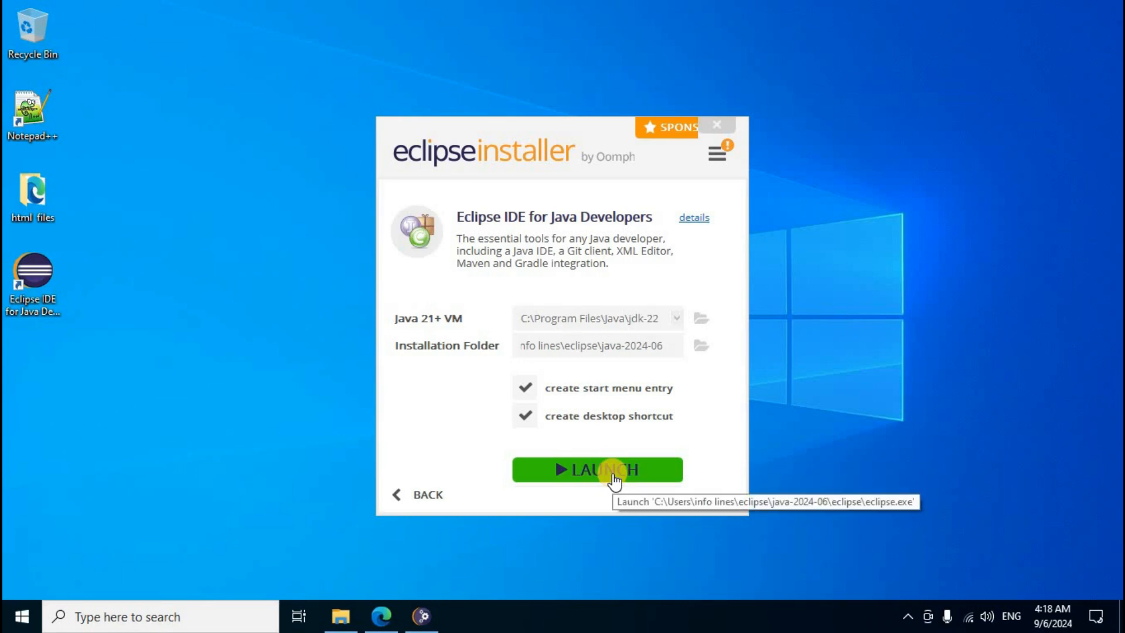
# Launch the installed Eclipse IDE using the default eclipse-workspace directory as the workspace
pyautogui.click(614, 475)
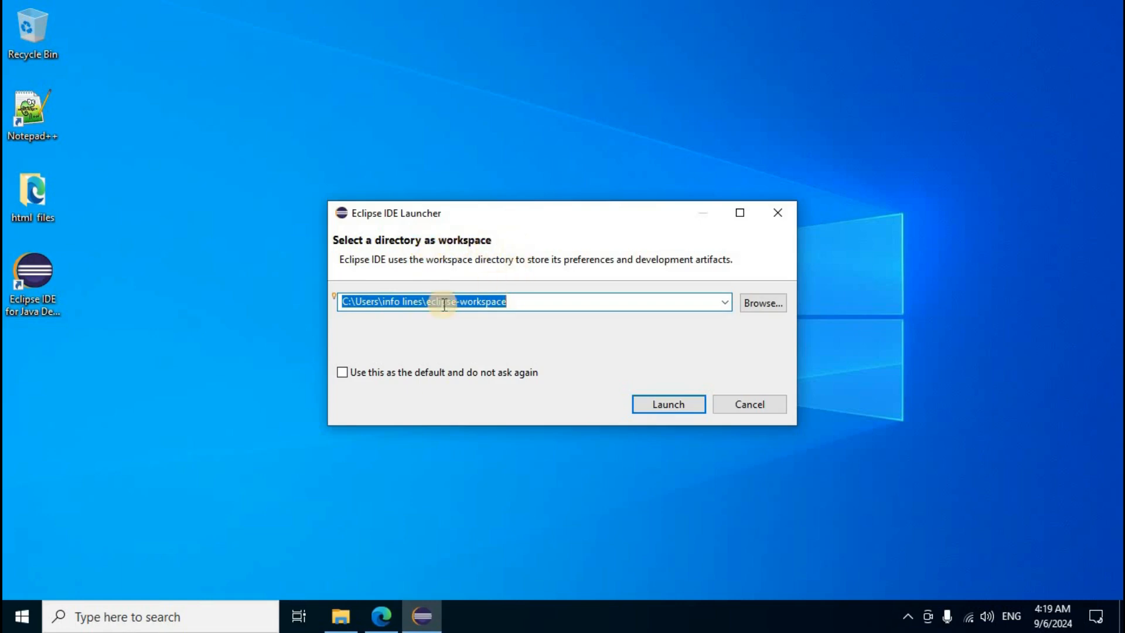
pyautogui.rightClick(402, 298)
pyautogui.click(441, 348)
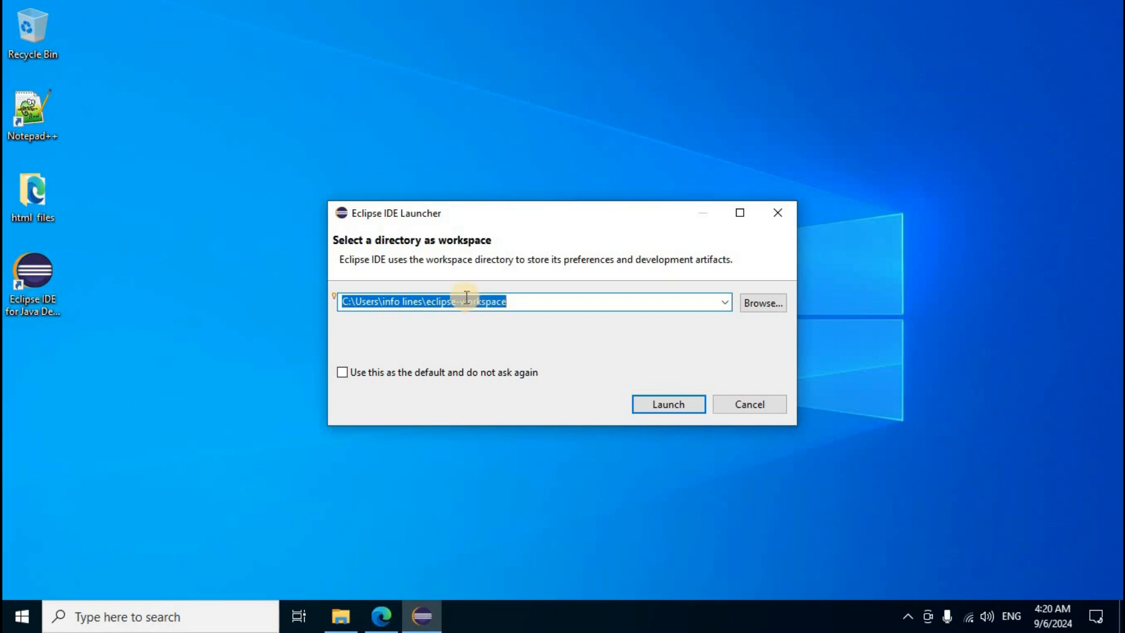
pyautogui.click(668, 405)
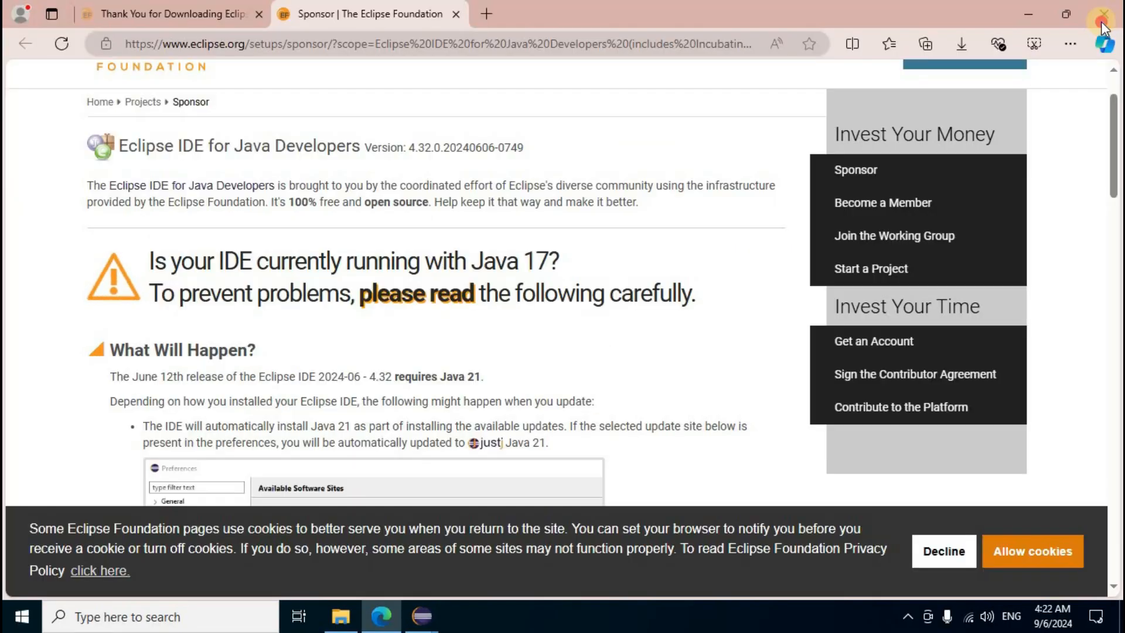
# Close the browser with all its tabs and dismiss the Eclipse Welcome page
pyautogui.click(1101, 24)
pyautogui.click(729, 388)
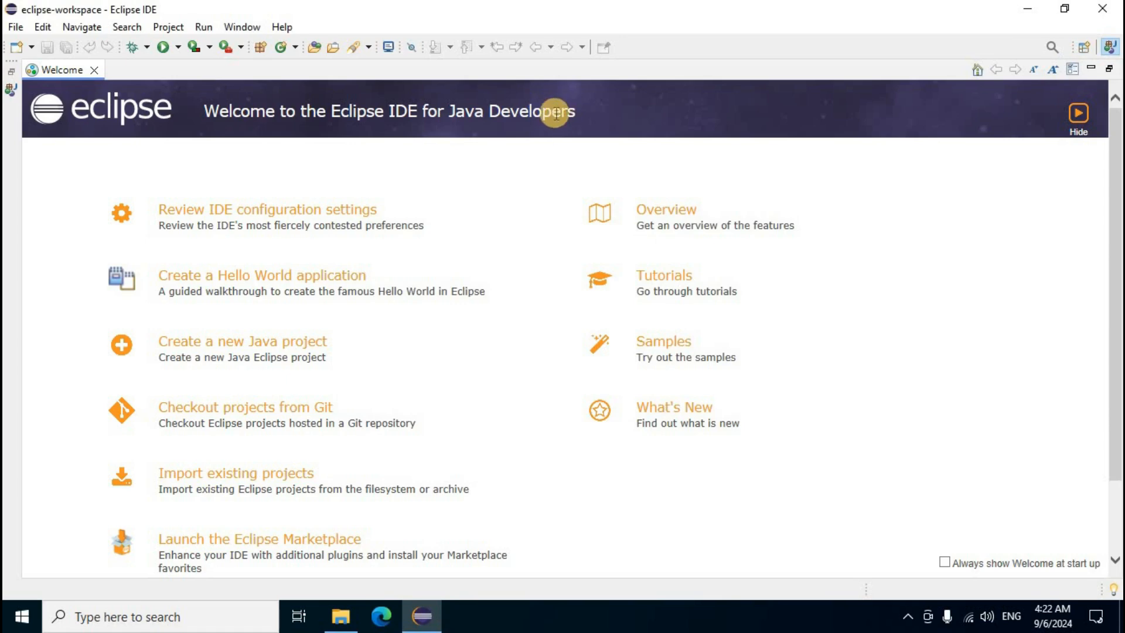
pyautogui.click(93, 70)
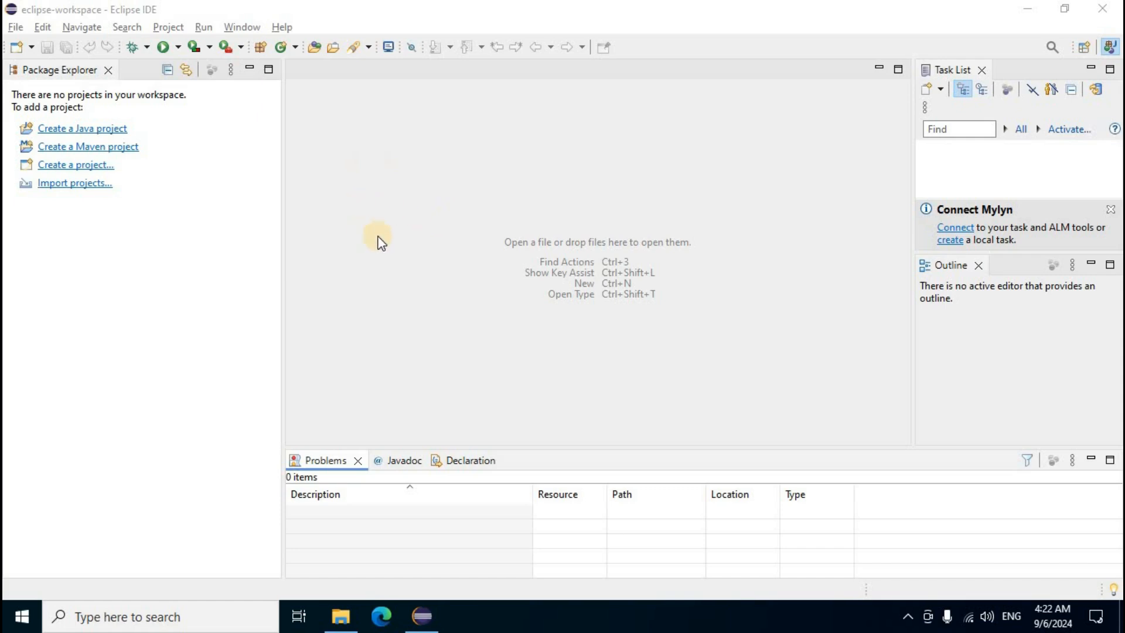
# Create a Java project named CharyApplications with the default location, JavaSE-22 environment and build settings
pyautogui.click(16, 27)
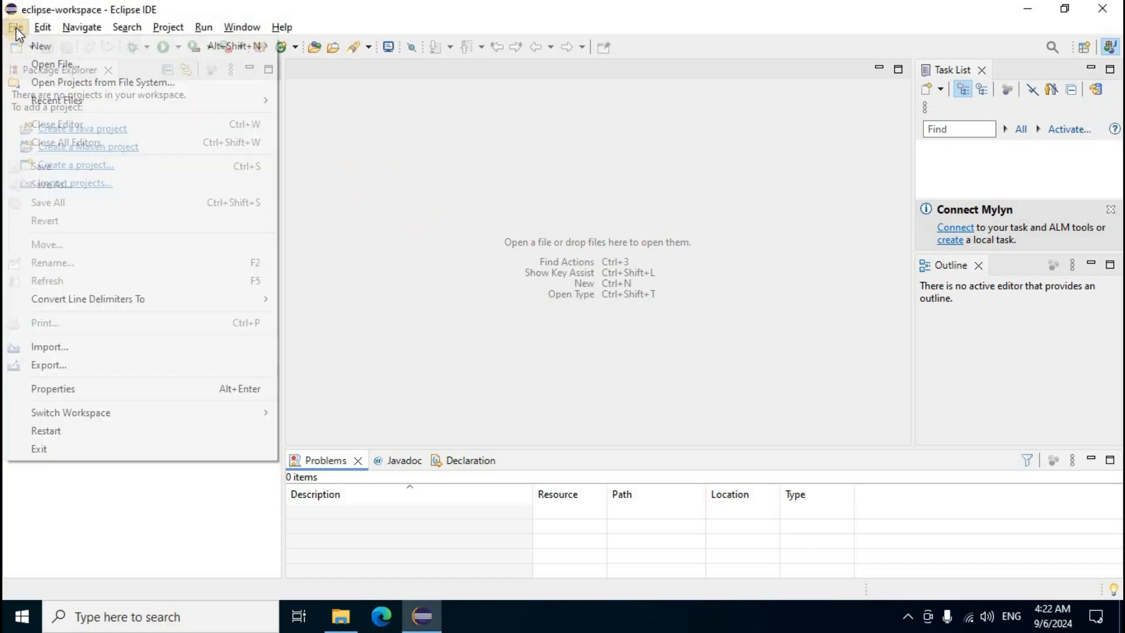
pyautogui.moveTo(35, 50)
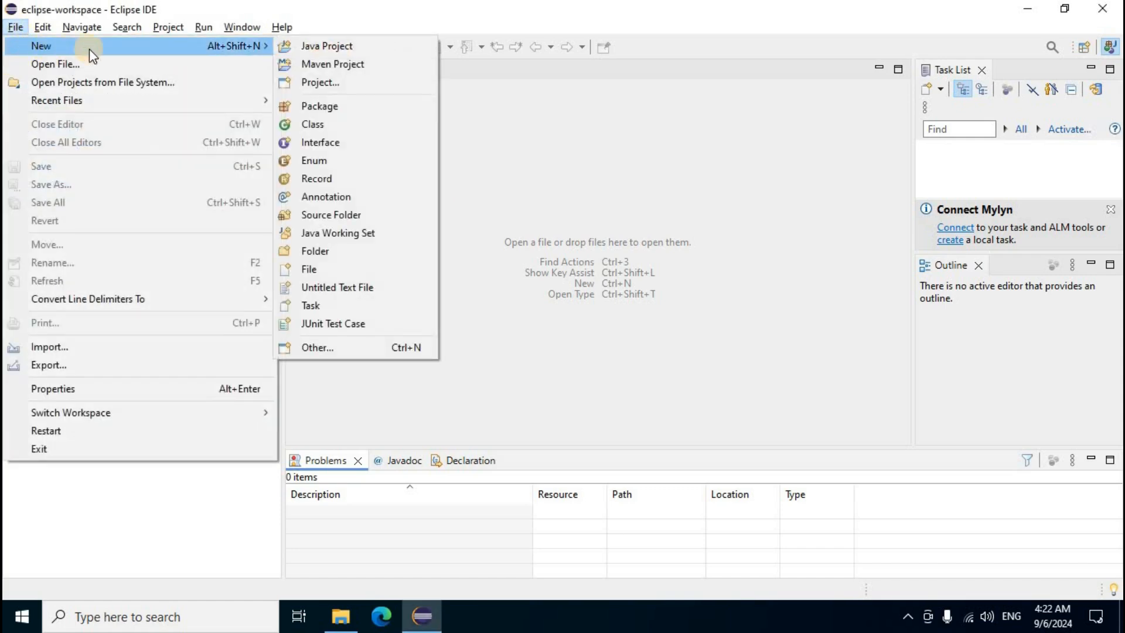
pyautogui.click(337, 48)
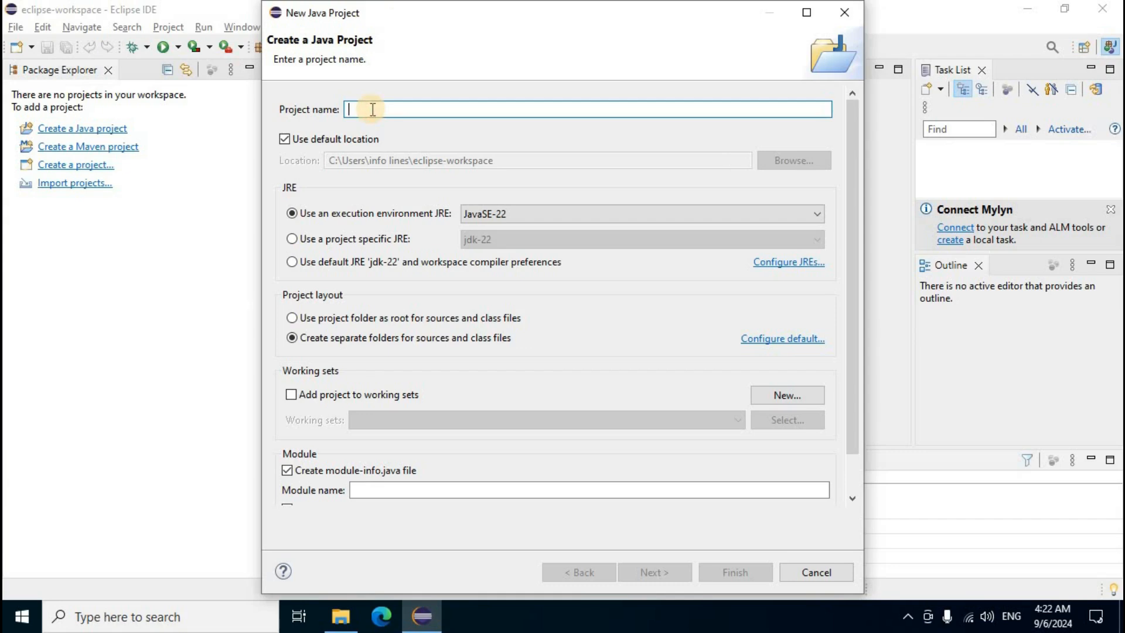
pyautogui.write('CharyApplications')
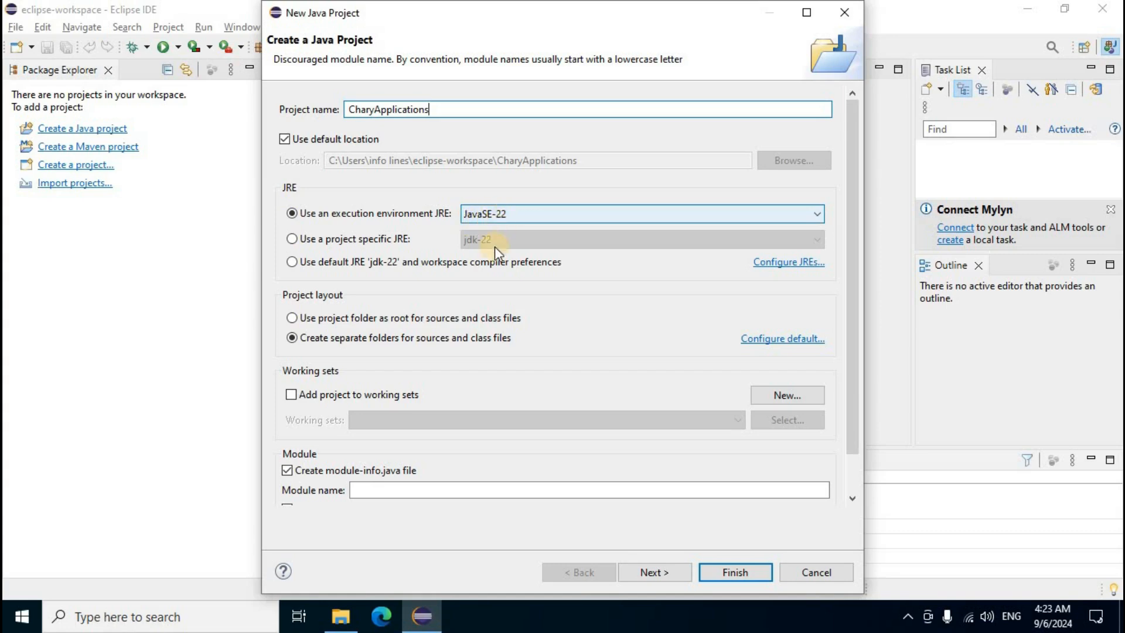
pyautogui.click(649, 578)
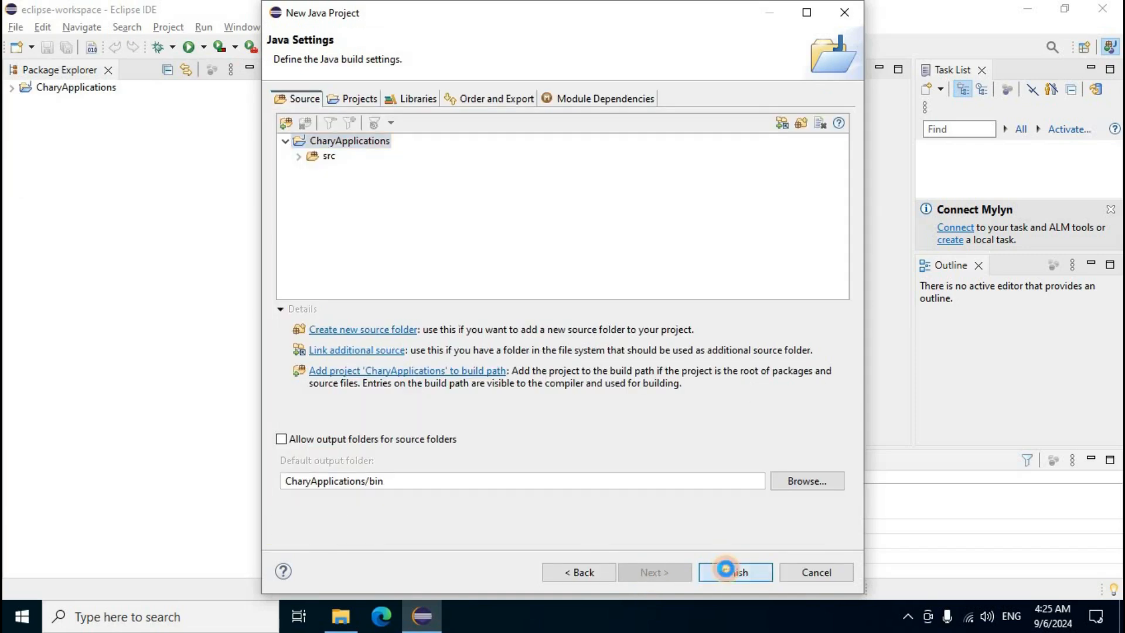
pyautogui.click(728, 571)
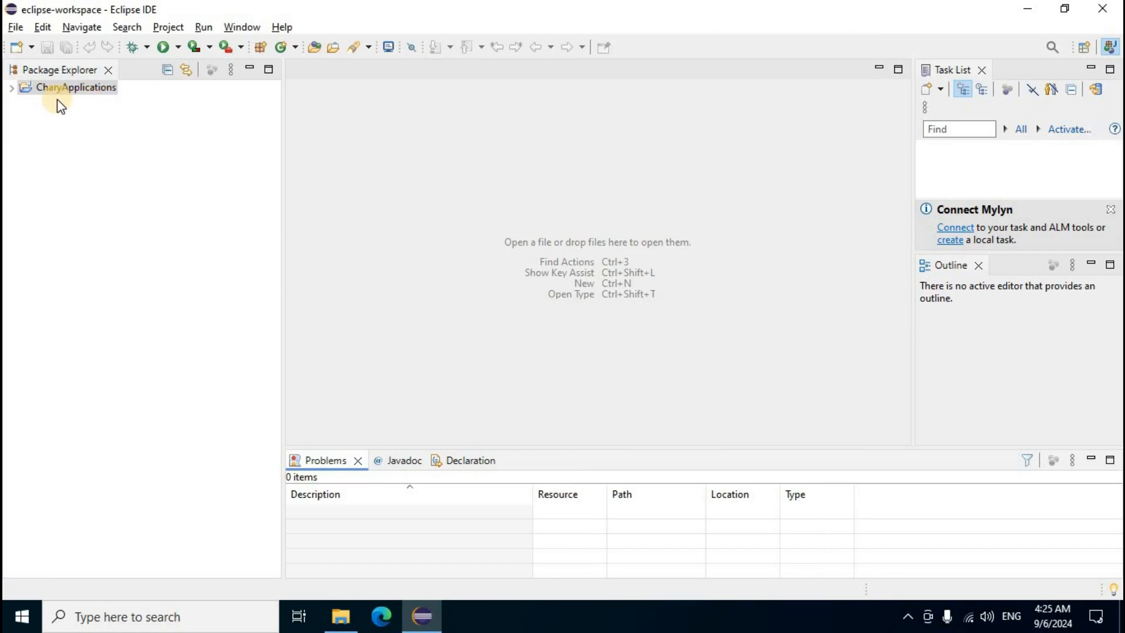
# Create a public Java class named Chary in the package com.Charytechinfo within the CharyApplications project
pyautogui.click(16, 100)
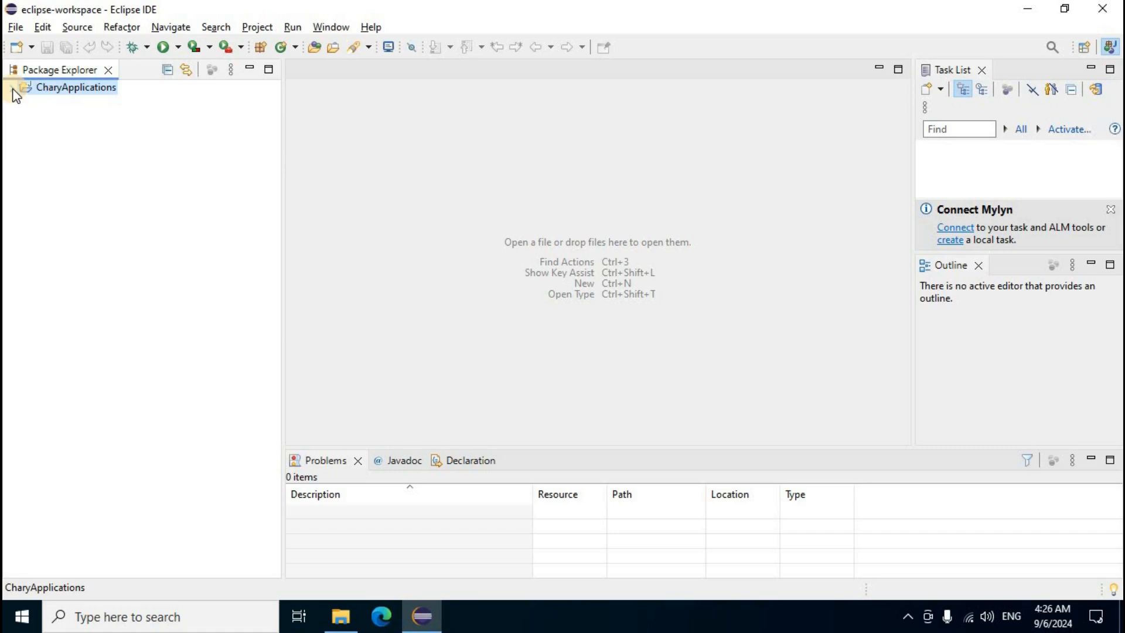
pyautogui.click(12, 88)
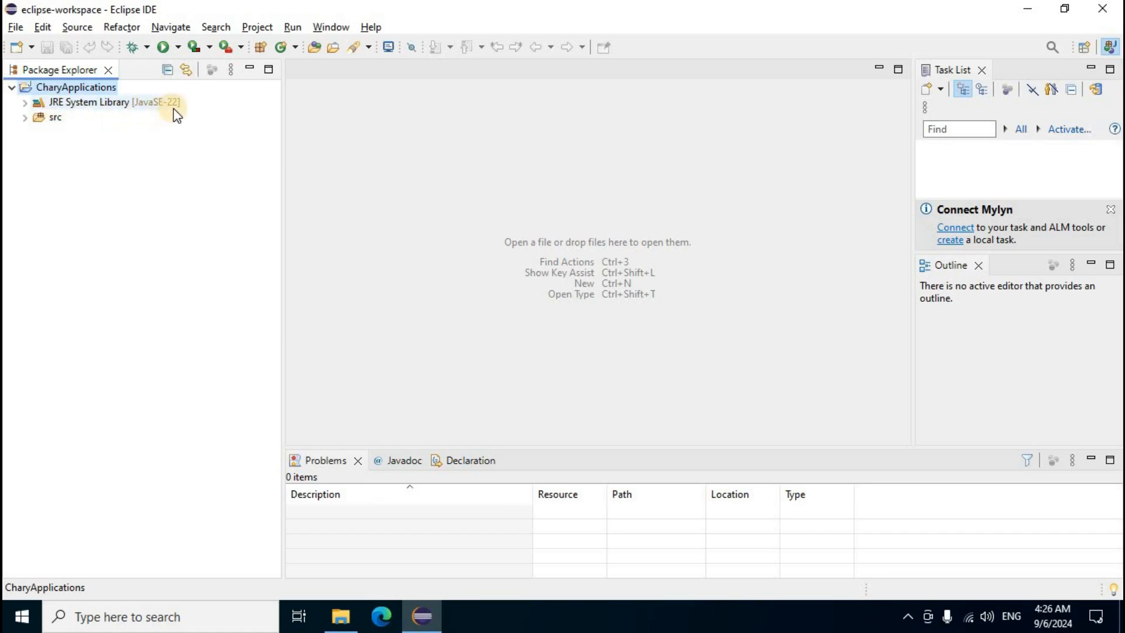
pyautogui.rightClick(93, 89)
pyautogui.moveTo(138, 57)
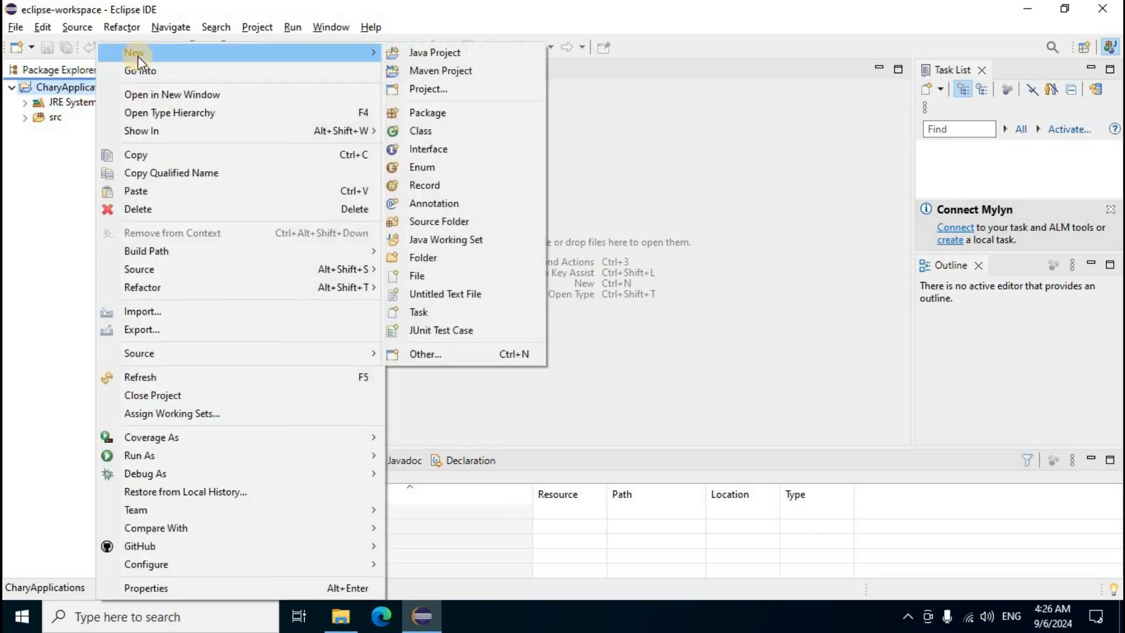
pyautogui.click(441, 131)
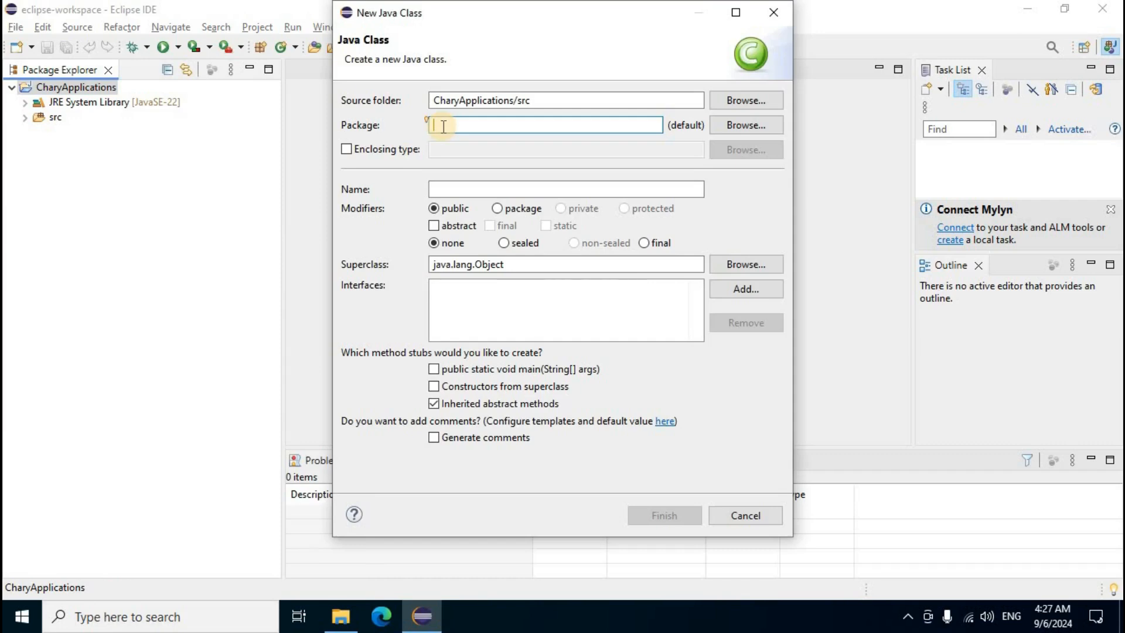
pyautogui.hotkey('ctrl', 'v')
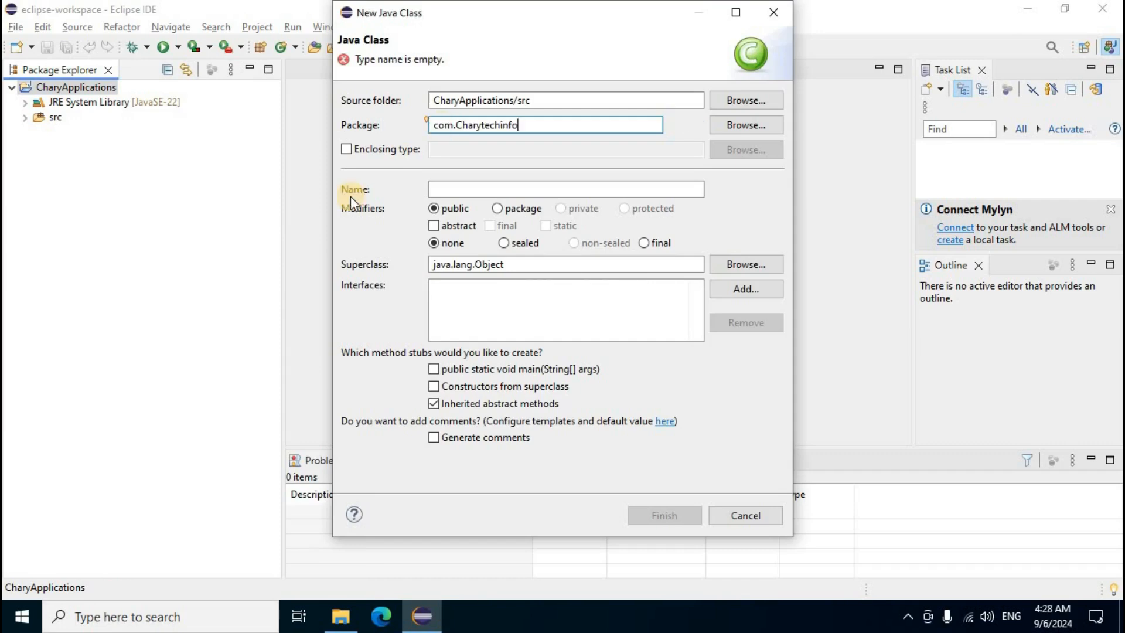
pyautogui.click(451, 192)
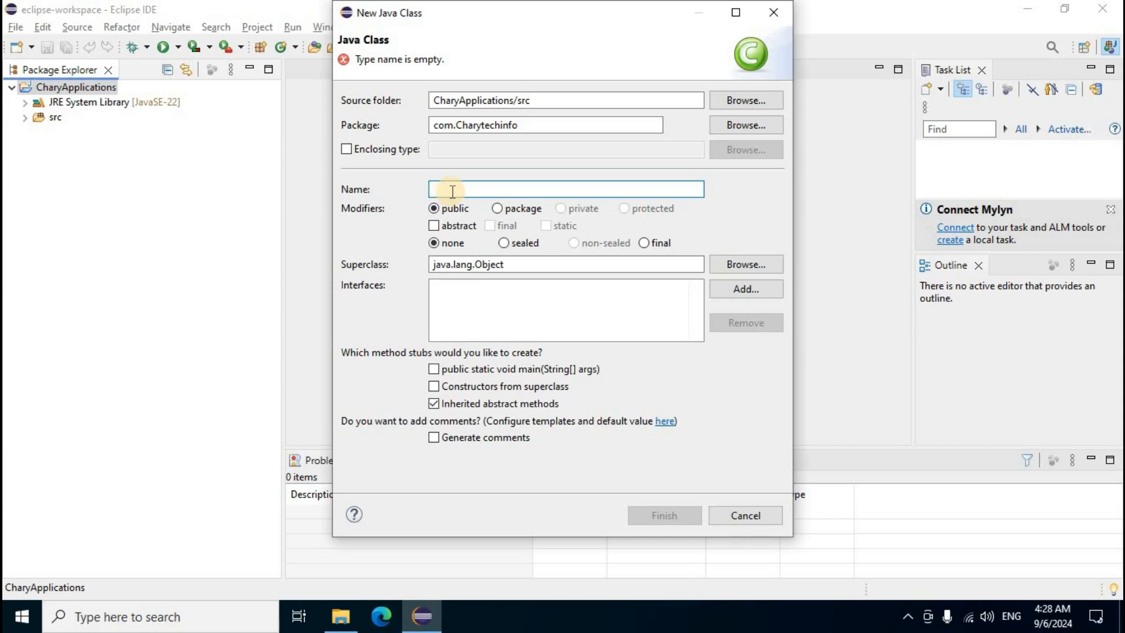
pyautogui.write('Chary')
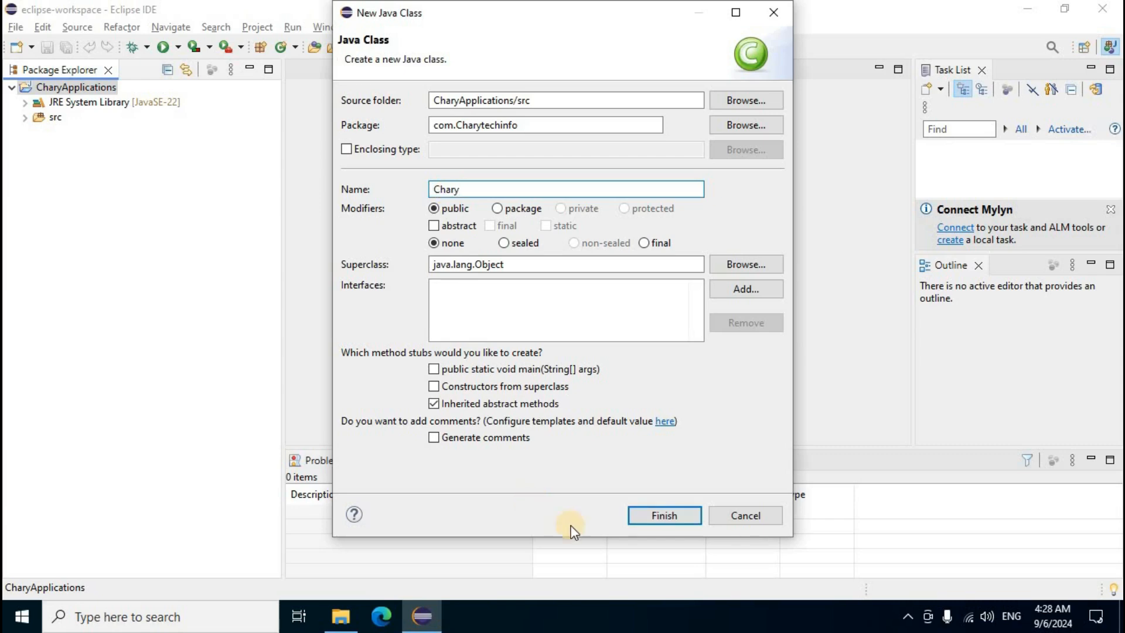
pyautogui.click(662, 519)
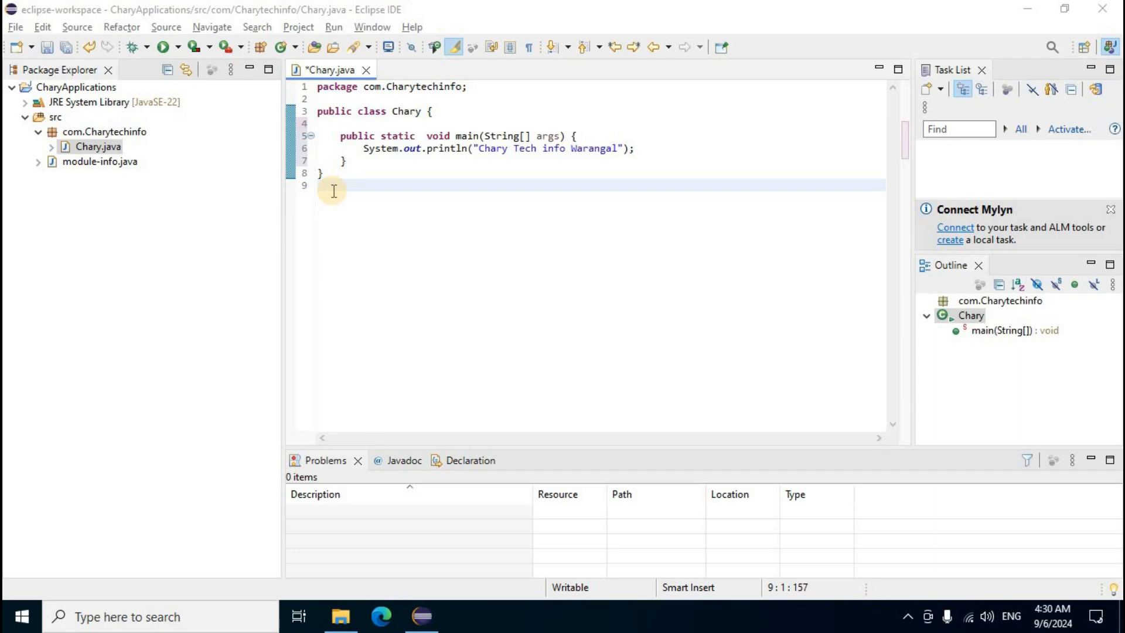
# Save the edited Chary.java source file
pyautogui.click(12, 31)
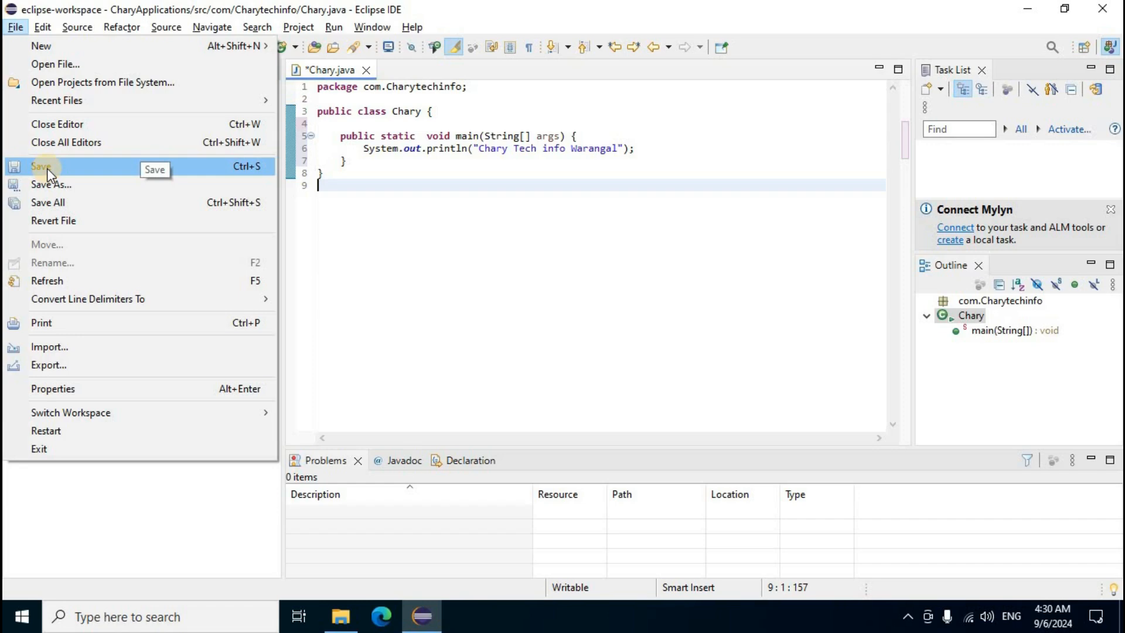
pyautogui.click(47, 167)
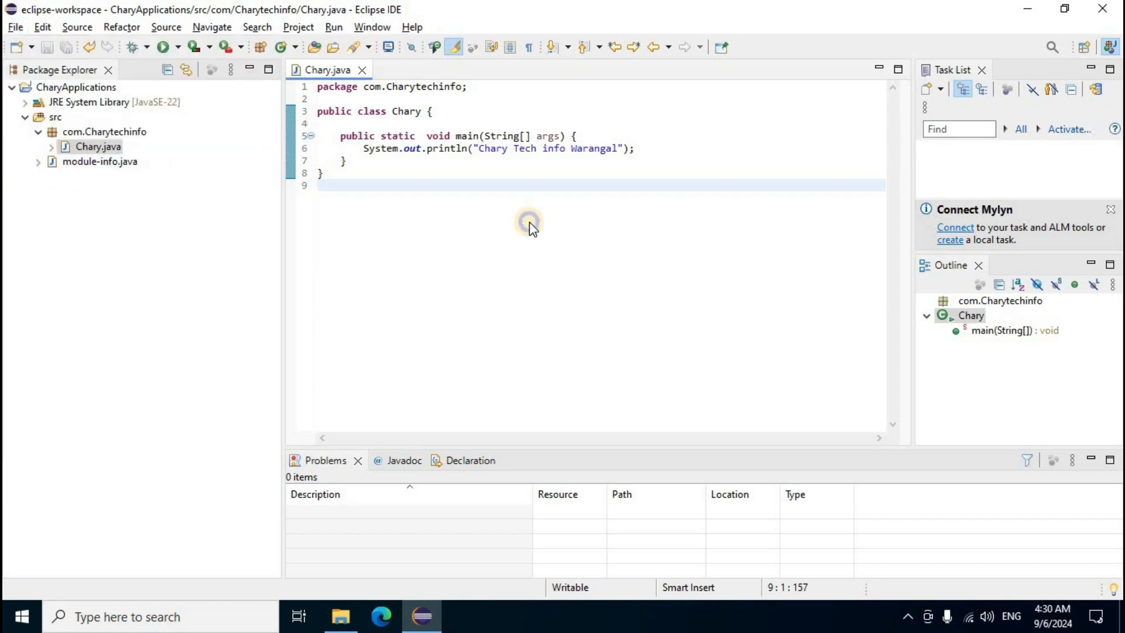
# Run Chary.java as a Java application and enlarge the console area showing its output
pyautogui.rightClick(529, 222)
pyautogui.moveTo(589, 461)
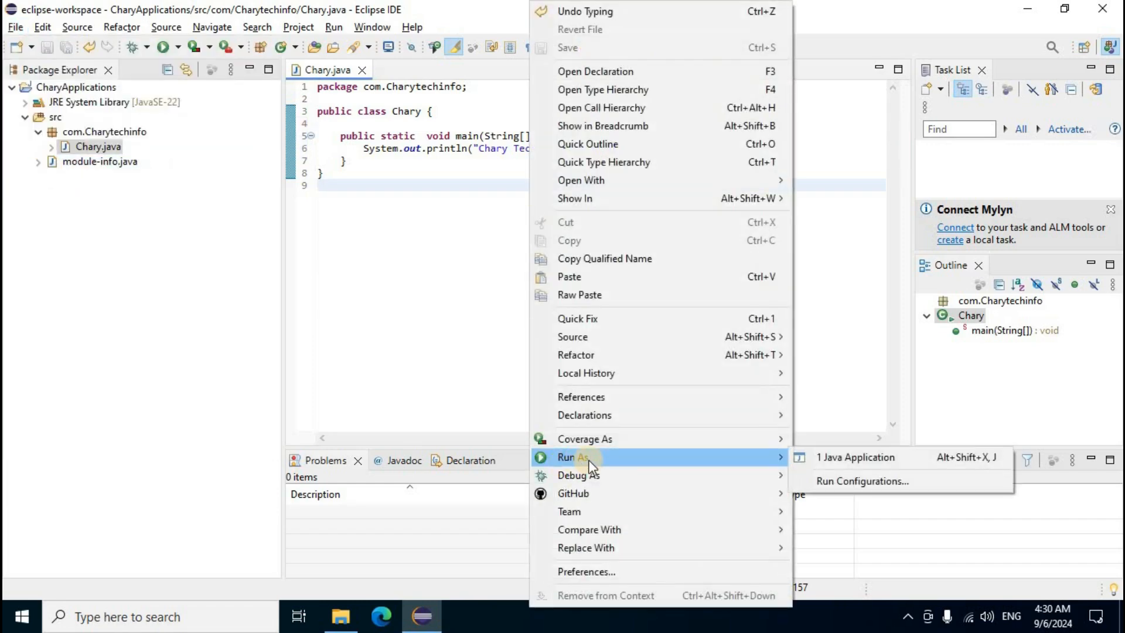
pyautogui.click(873, 461)
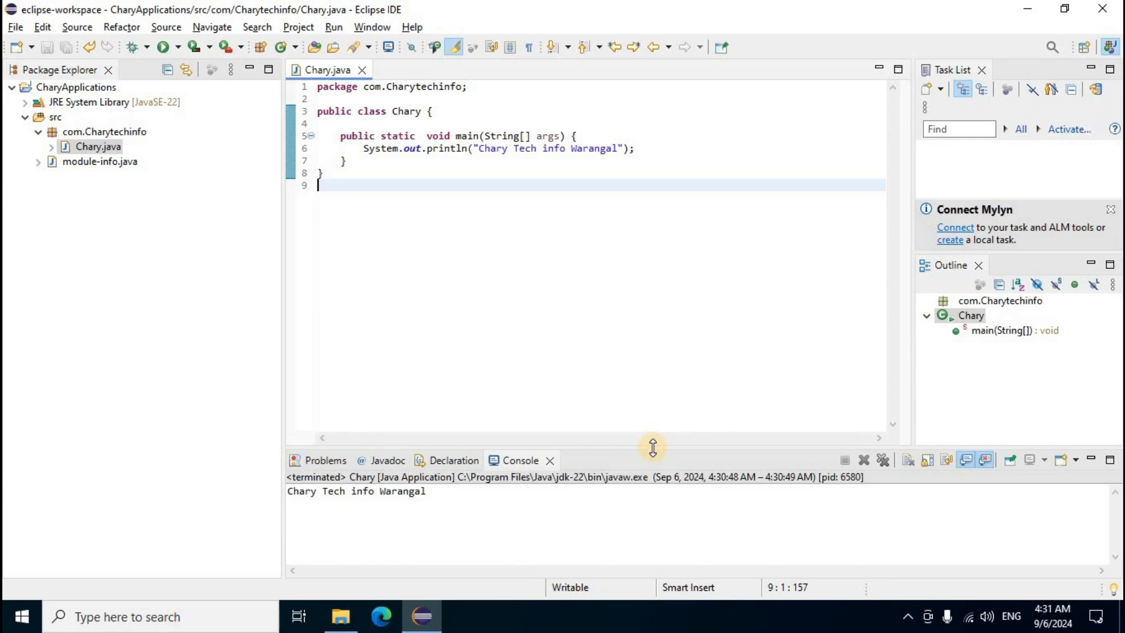
pyautogui.moveTo(648, 437); pyautogui.dragTo(625, 299)
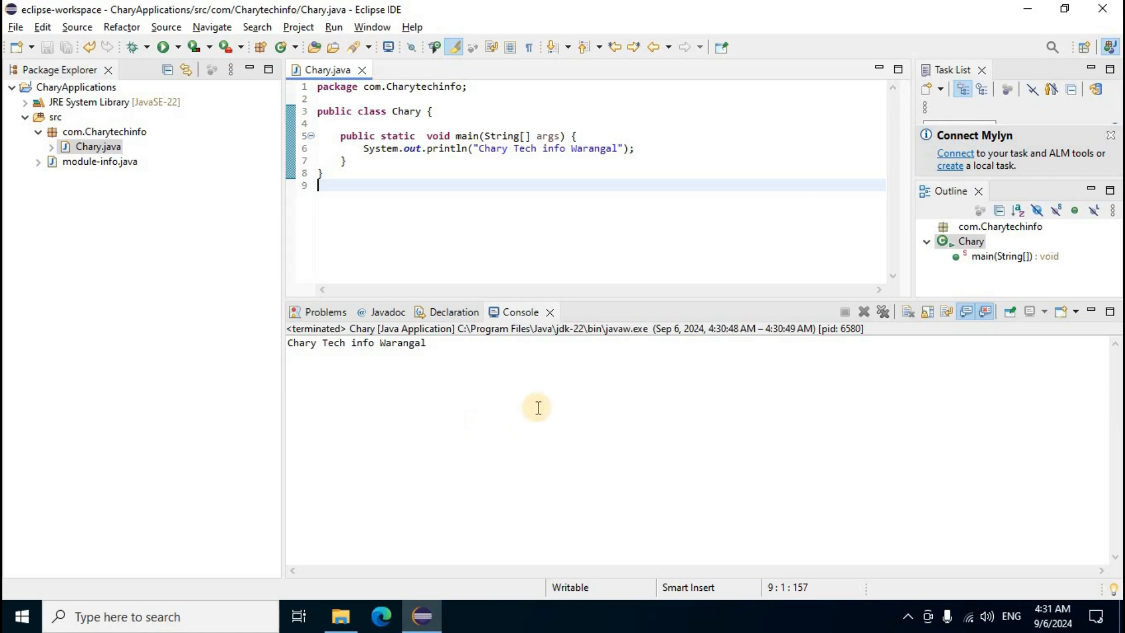
# Close Eclipse and switch to File Explorer to open the eclipse-workspace folder inside the user's profile folder on Local Disk (C:)
pyautogui.click(1101, 13)
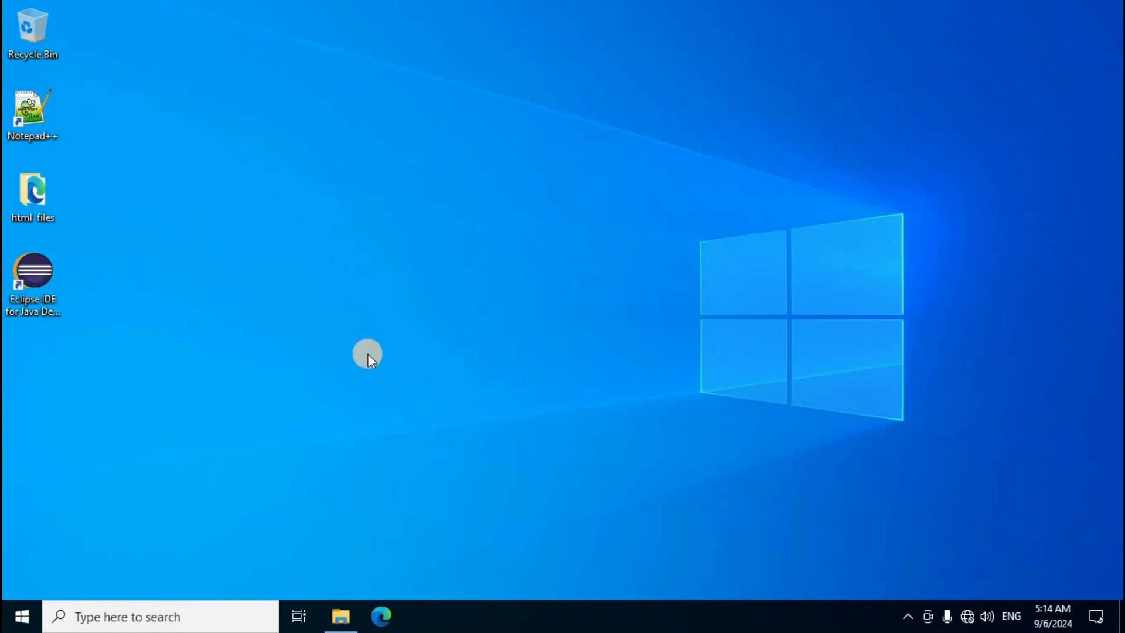
pyautogui.click(345, 616)
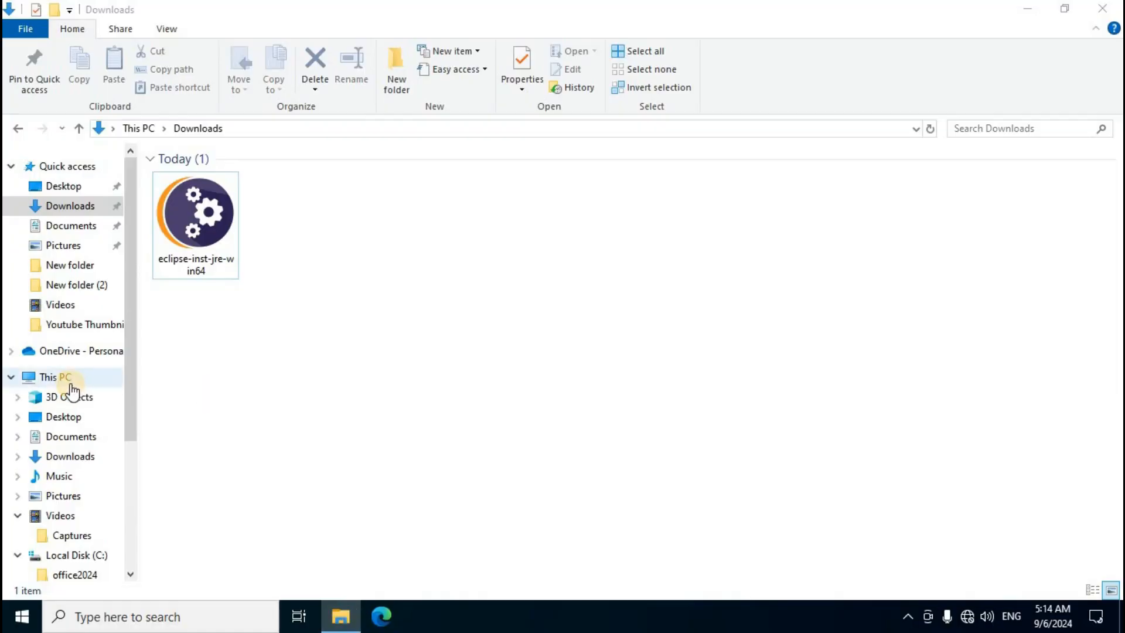
pyautogui.click(71, 386)
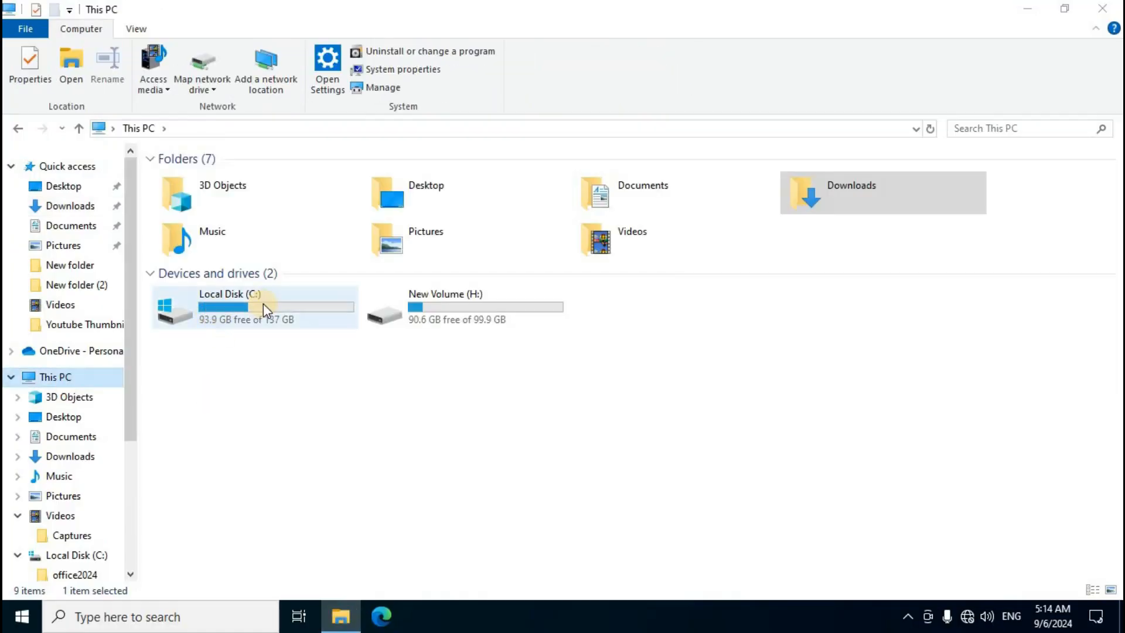
pyautogui.moveTo(259, 309)
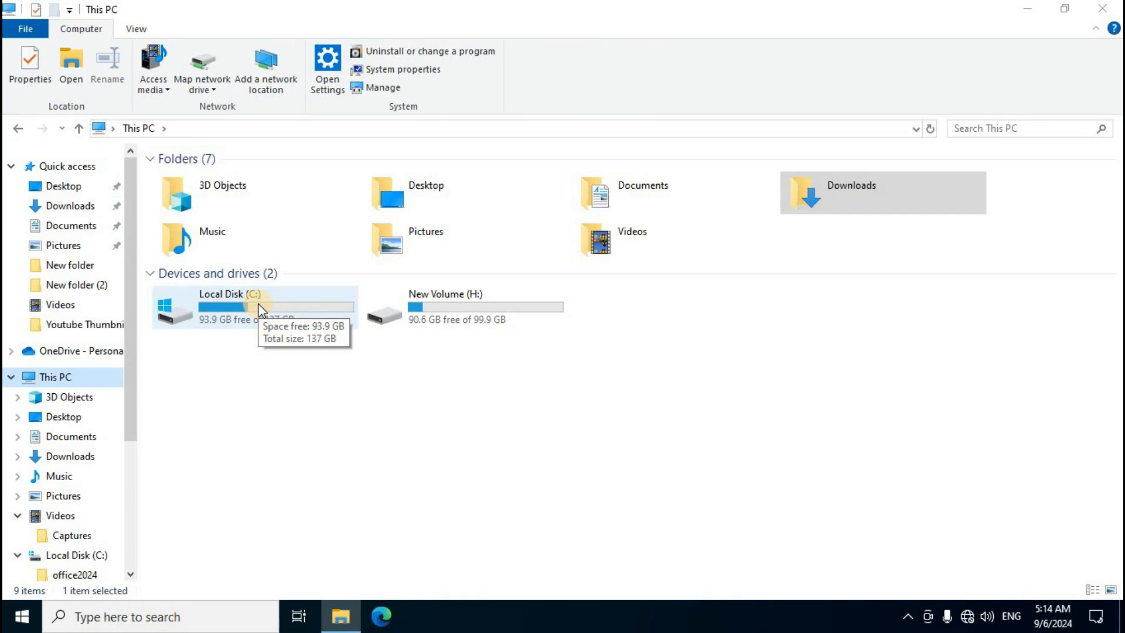
pyautogui.doubleClick(258, 309)
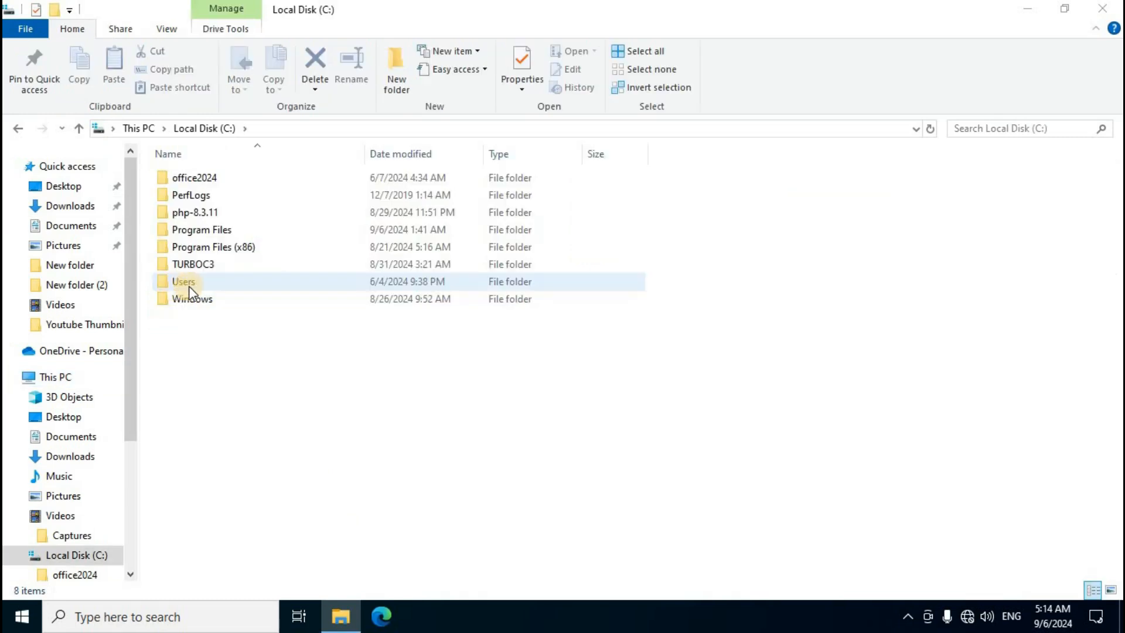
pyautogui.moveTo(189, 286)
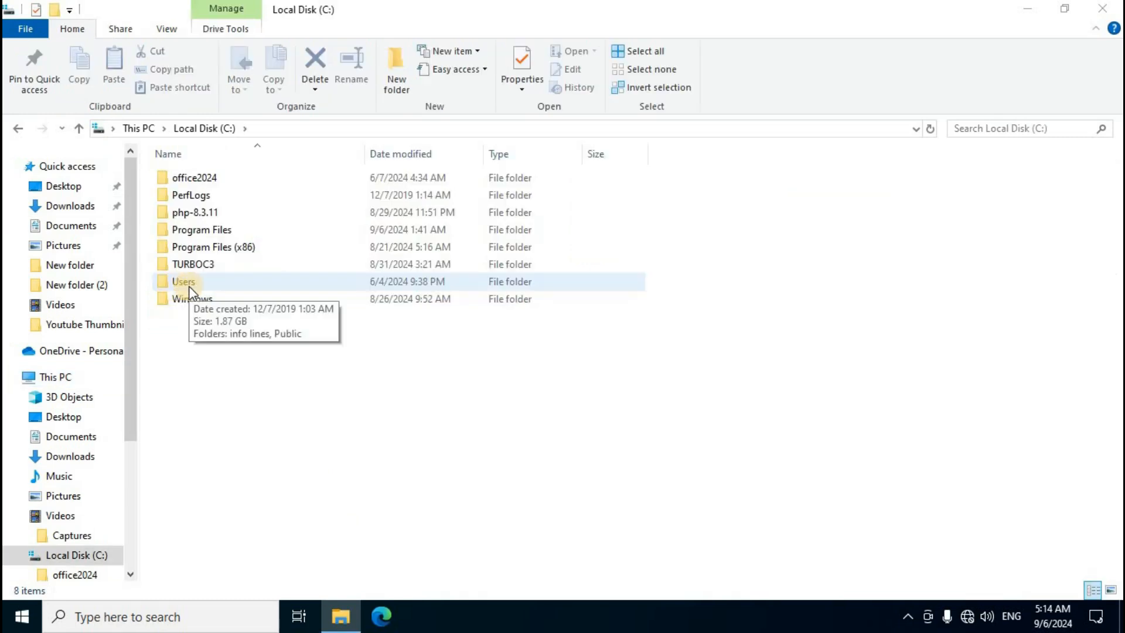
pyautogui.doubleClick(188, 286)
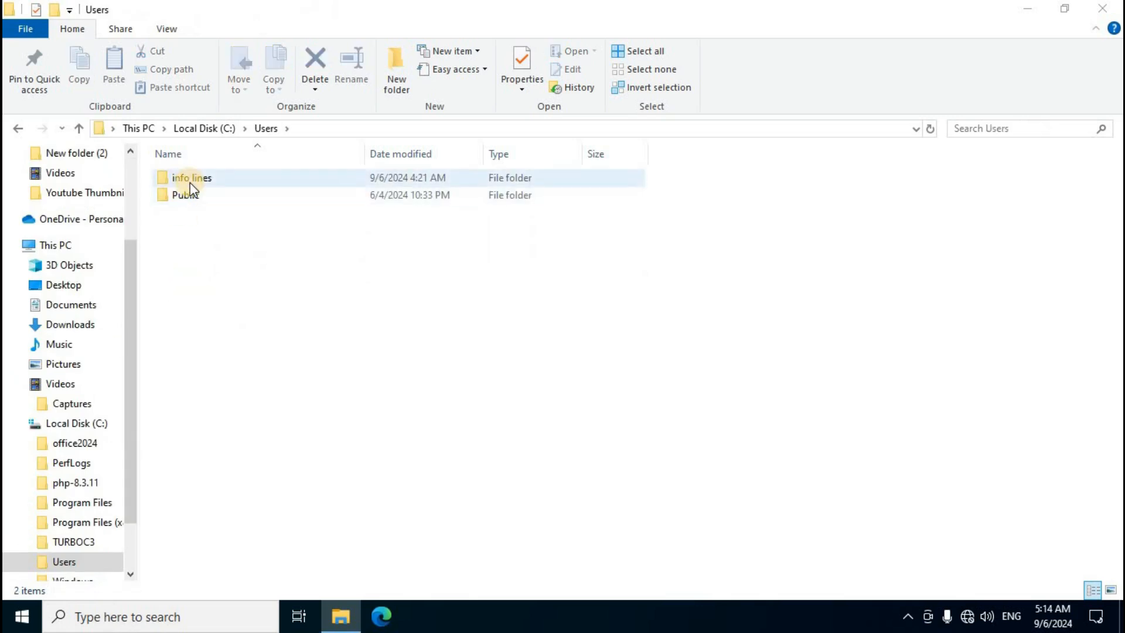
pyautogui.moveTo(196, 186)
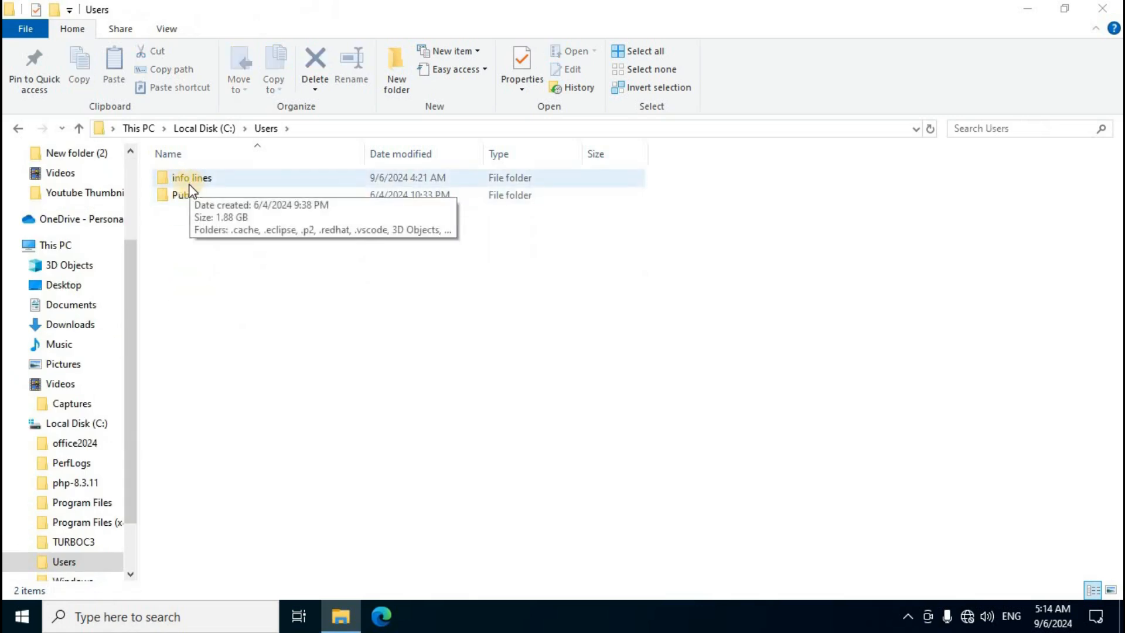
pyautogui.doubleClick(196, 181)
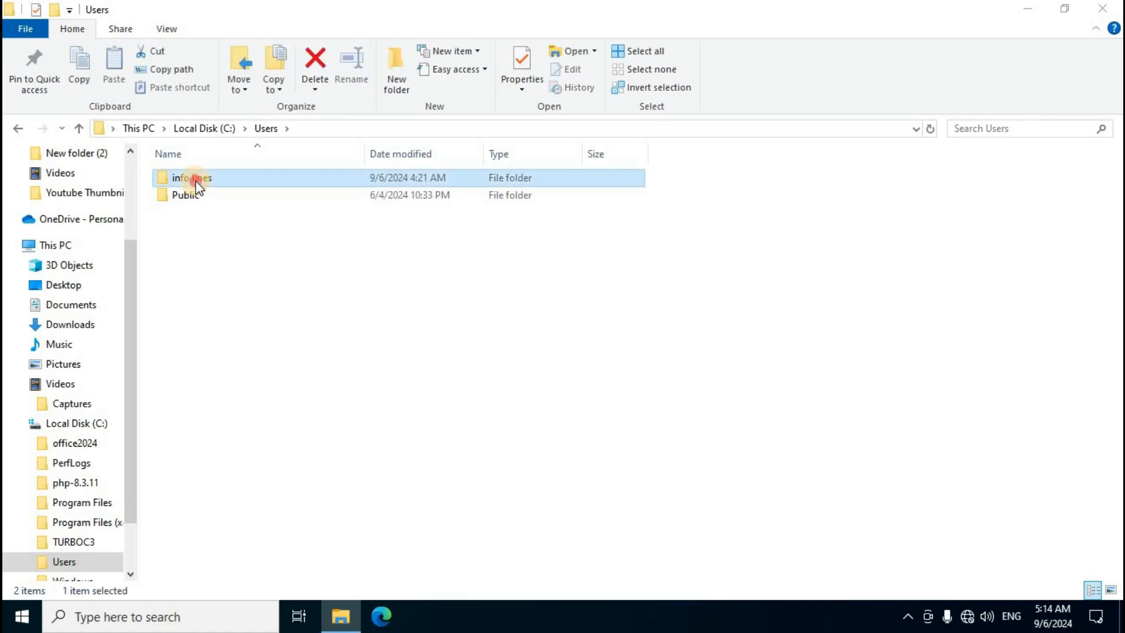
pyautogui.moveTo(204, 376)
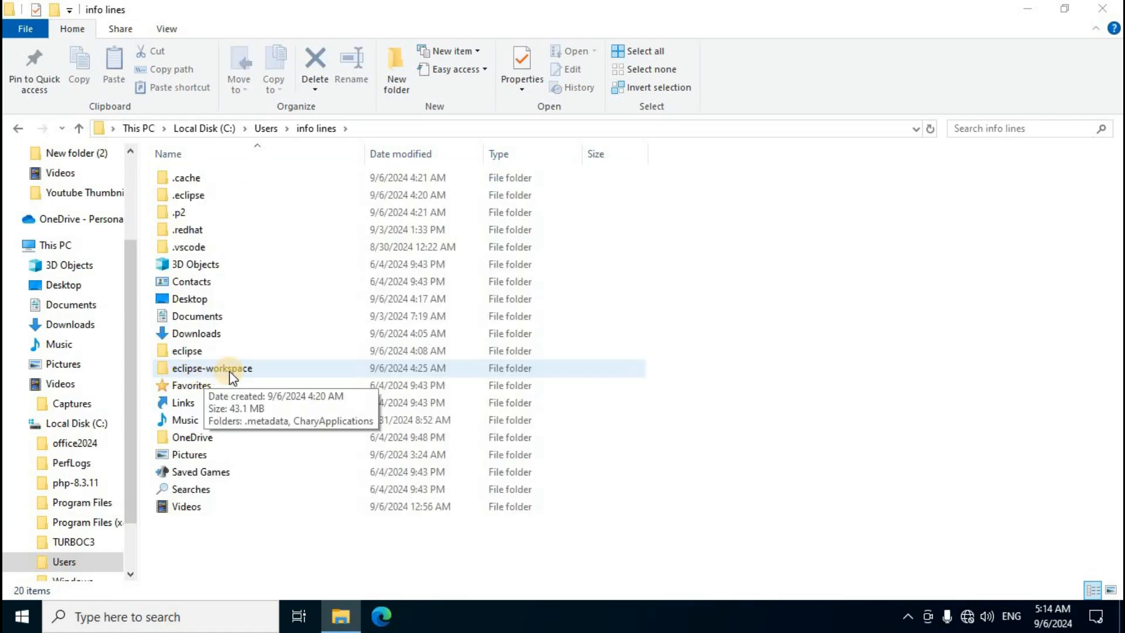
pyautogui.doubleClick(230, 374)
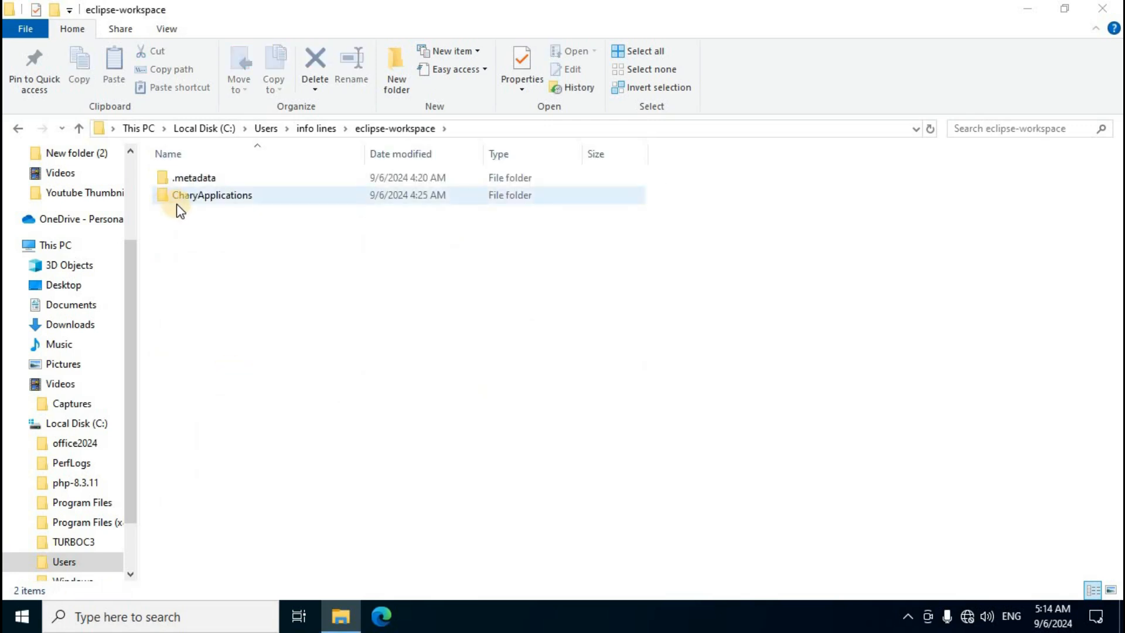
# Browse into the CharyApplications project's source folders src, com and Charytechinfo
pyautogui.doubleClick(241, 199)
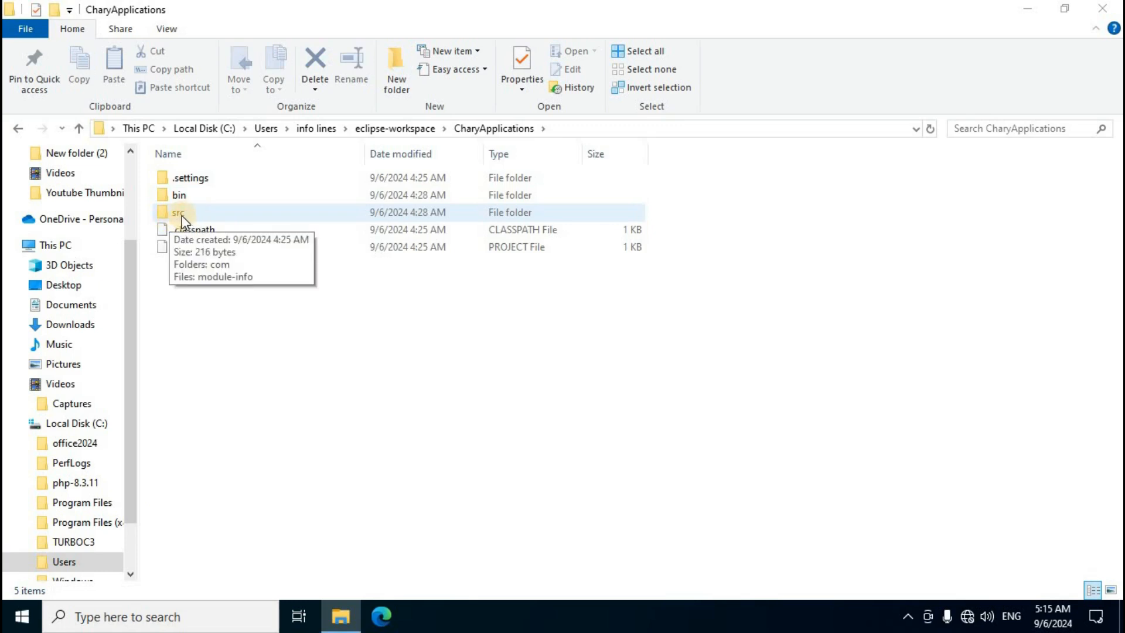
pyautogui.doubleClick(182, 216)
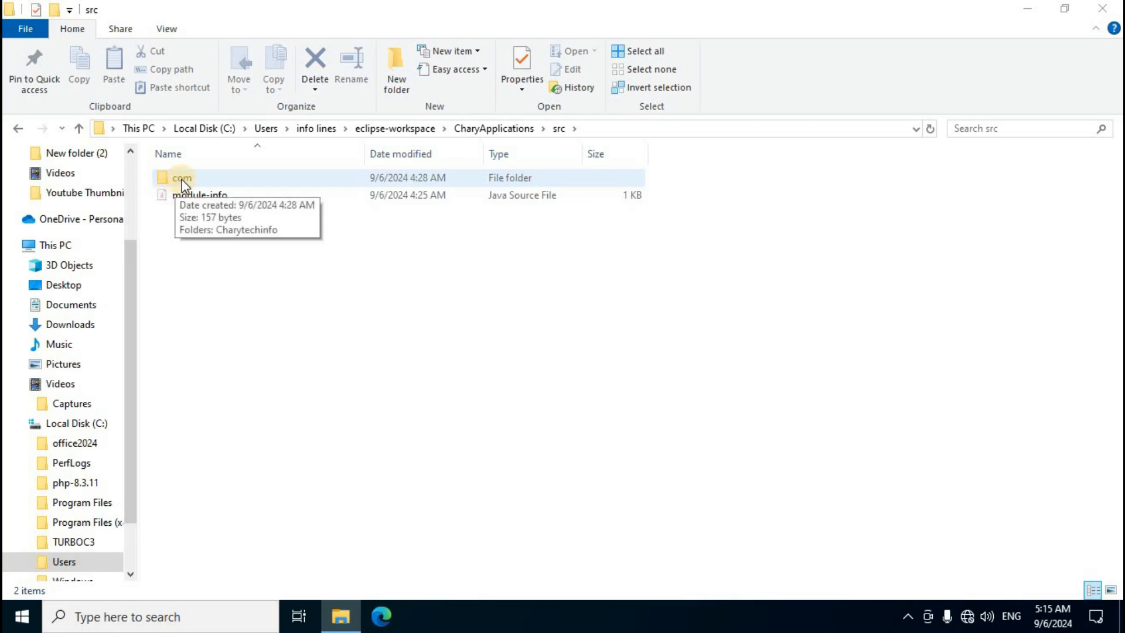
pyautogui.doubleClick(182, 179)
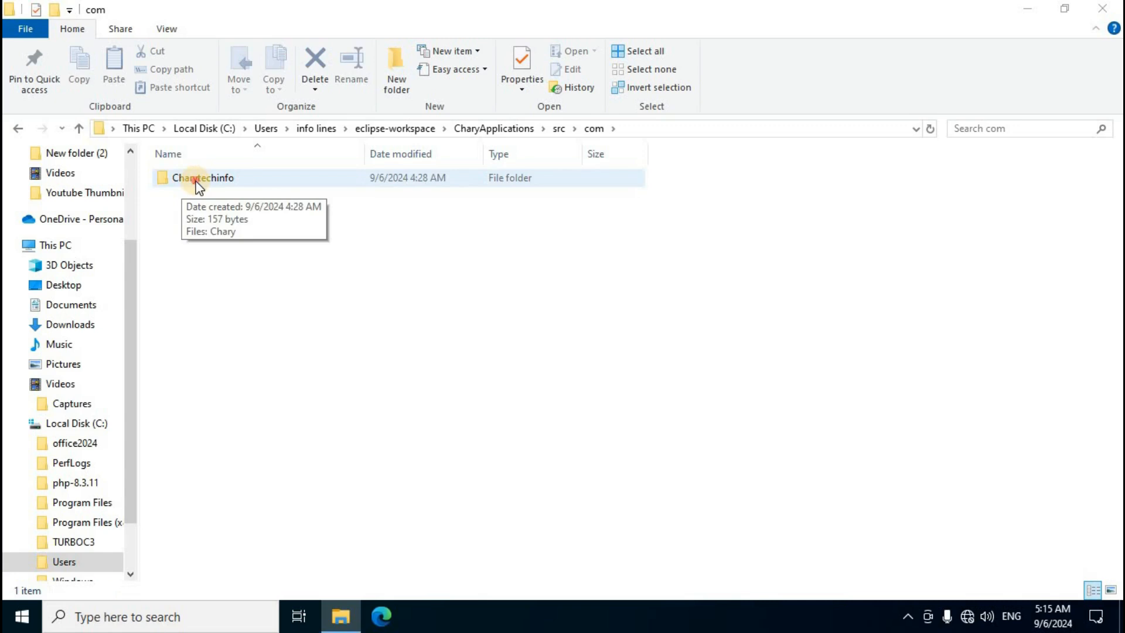
pyautogui.doubleClick(199, 181)
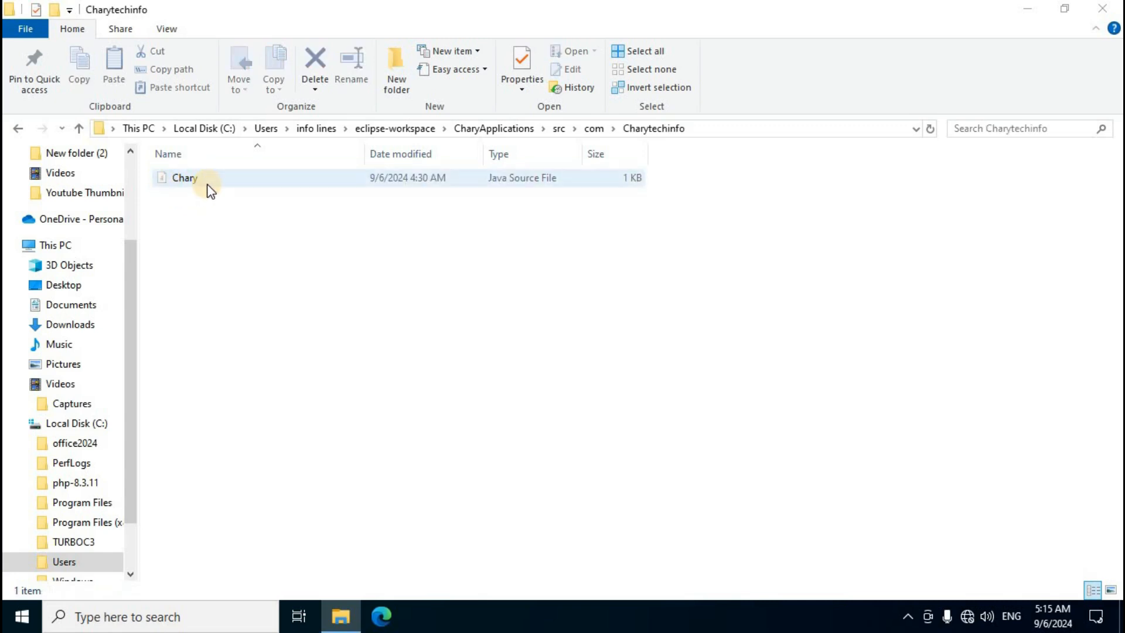
# View the Chary Java source file in Notepad without changing the default app, and close both Notepad and File Explorer
pyautogui.click(191, 181)
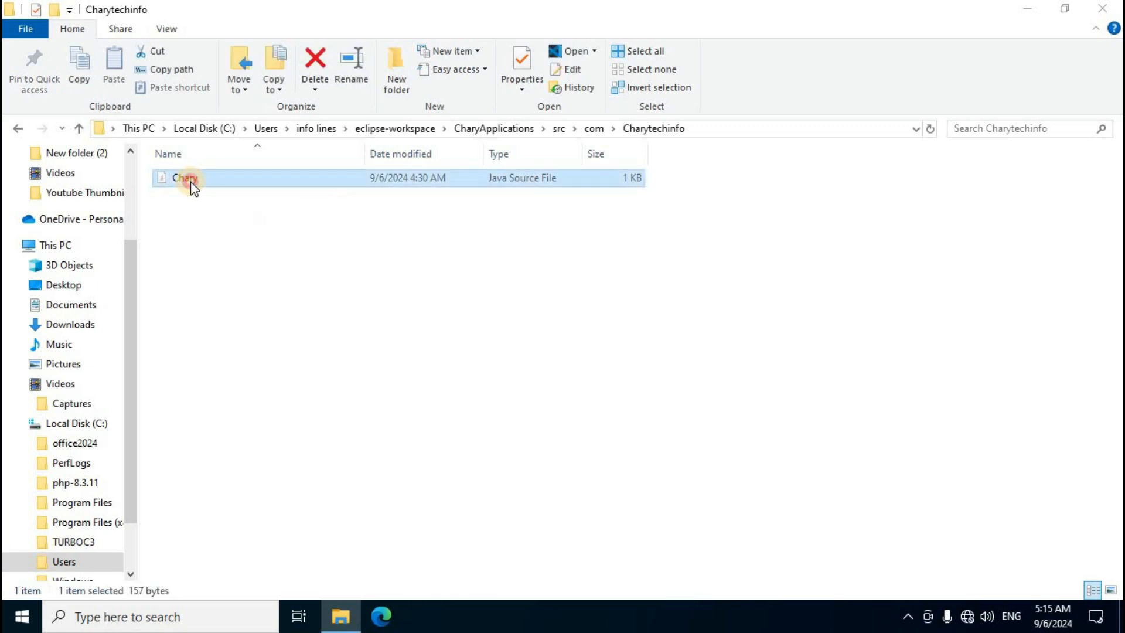
pyautogui.doubleClick(191, 182)
pyautogui.click(562, 359)
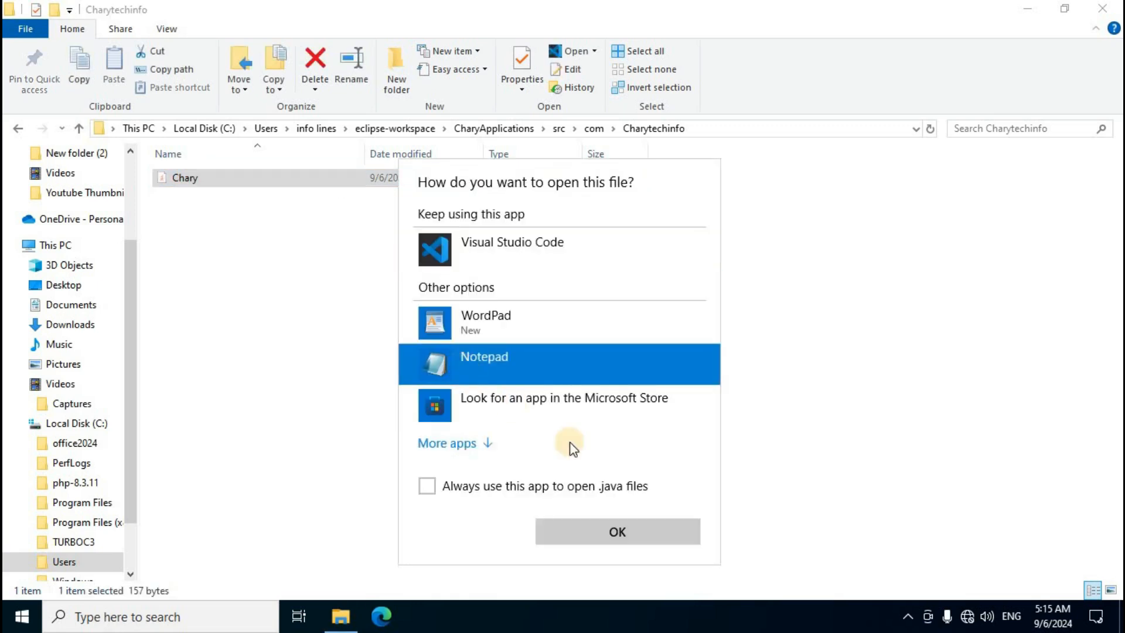
pyautogui.click(615, 533)
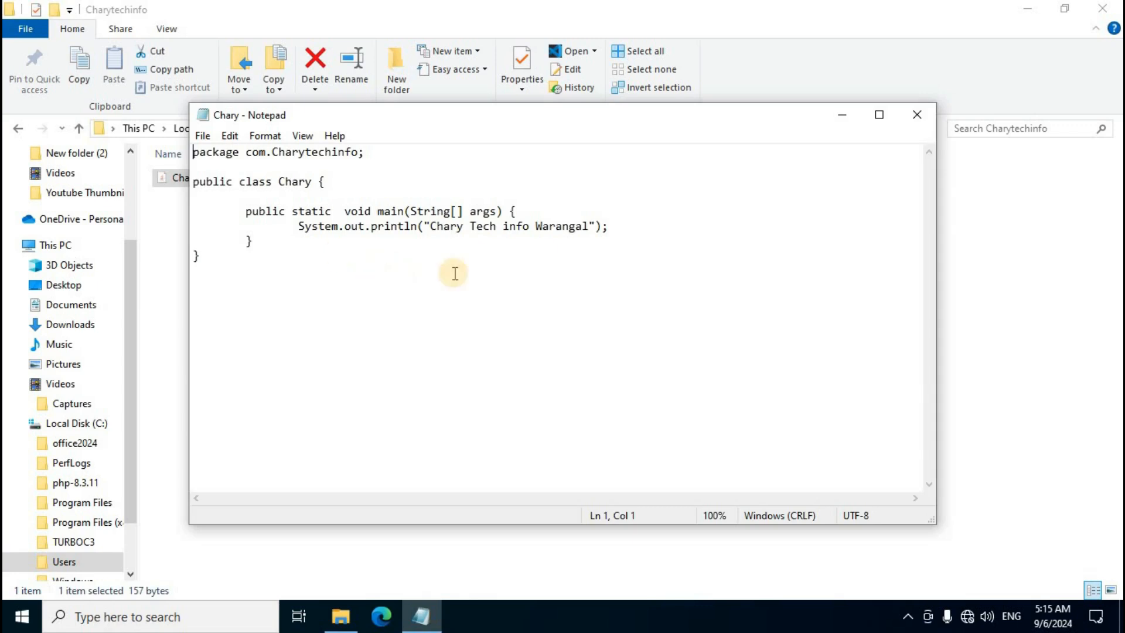
pyautogui.click(917, 116)
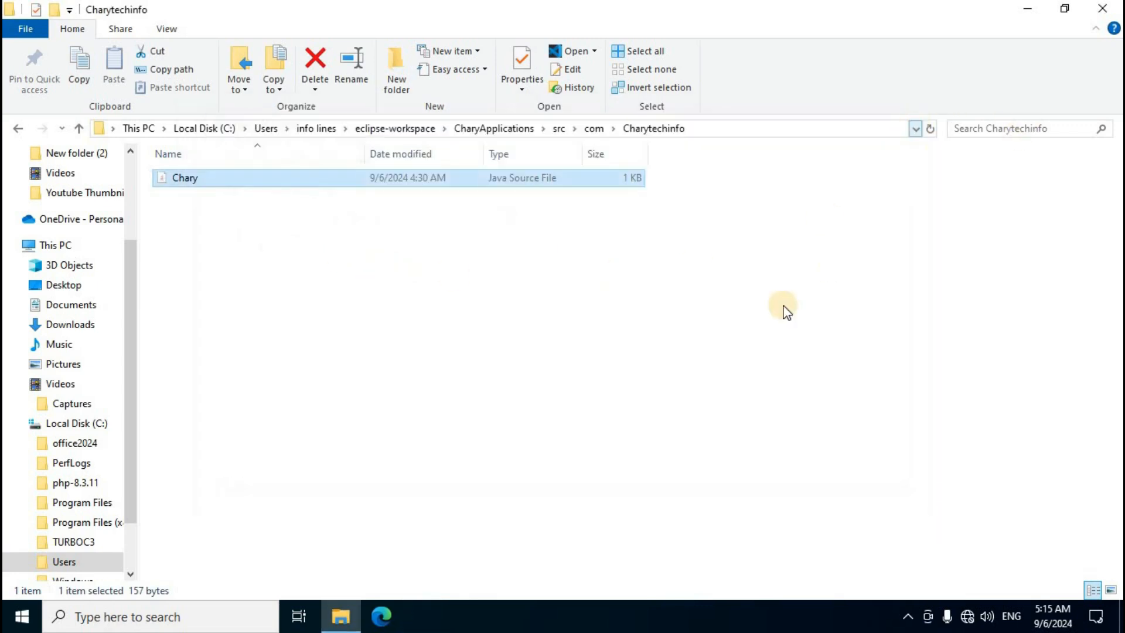
pyautogui.click(1108, 15)
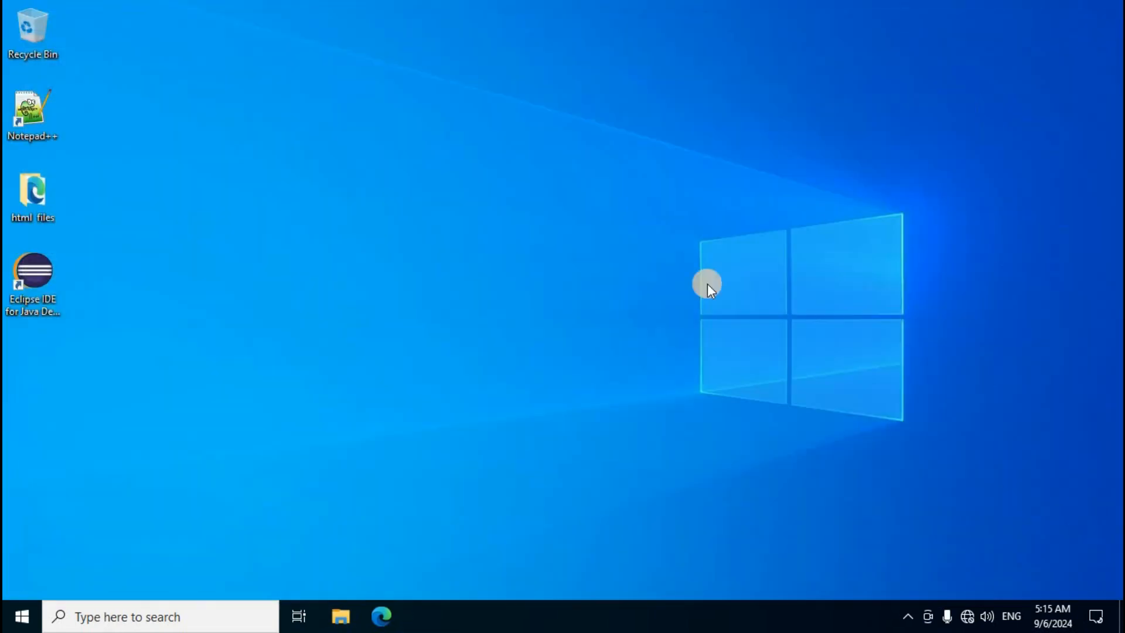